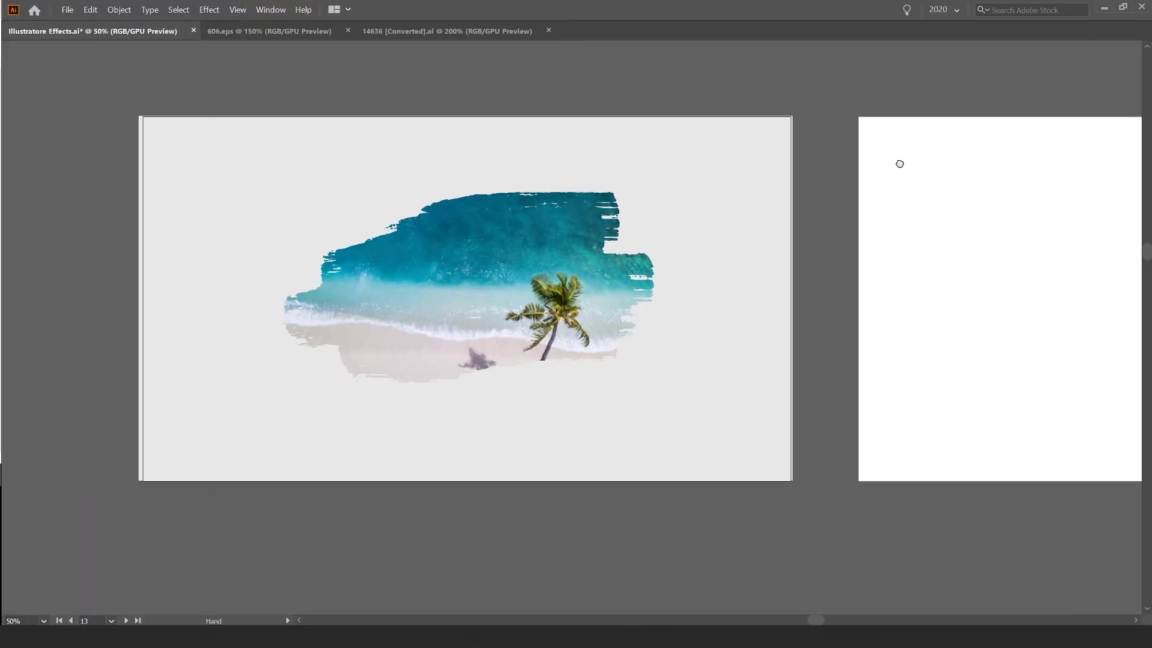
Switch to the Freepik site in the browser and search all resources for "watercolour"
left_click_drag(899, 162, 417, 187)
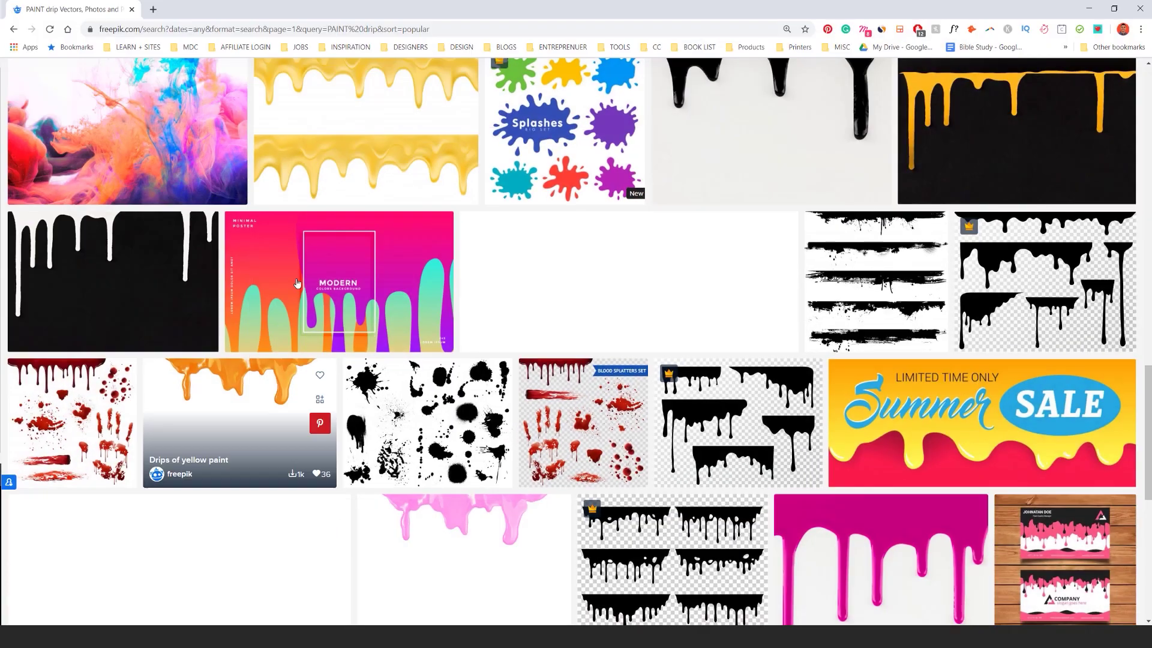
scroll(190, 80, "up", 10)
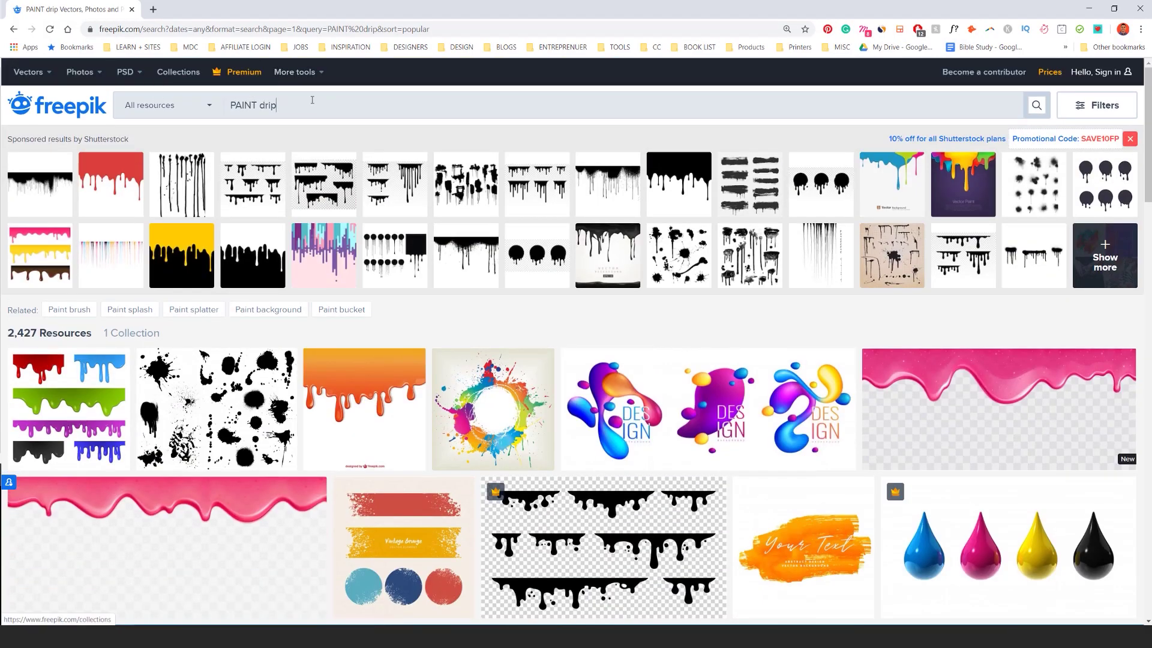
left_click(330, 105)
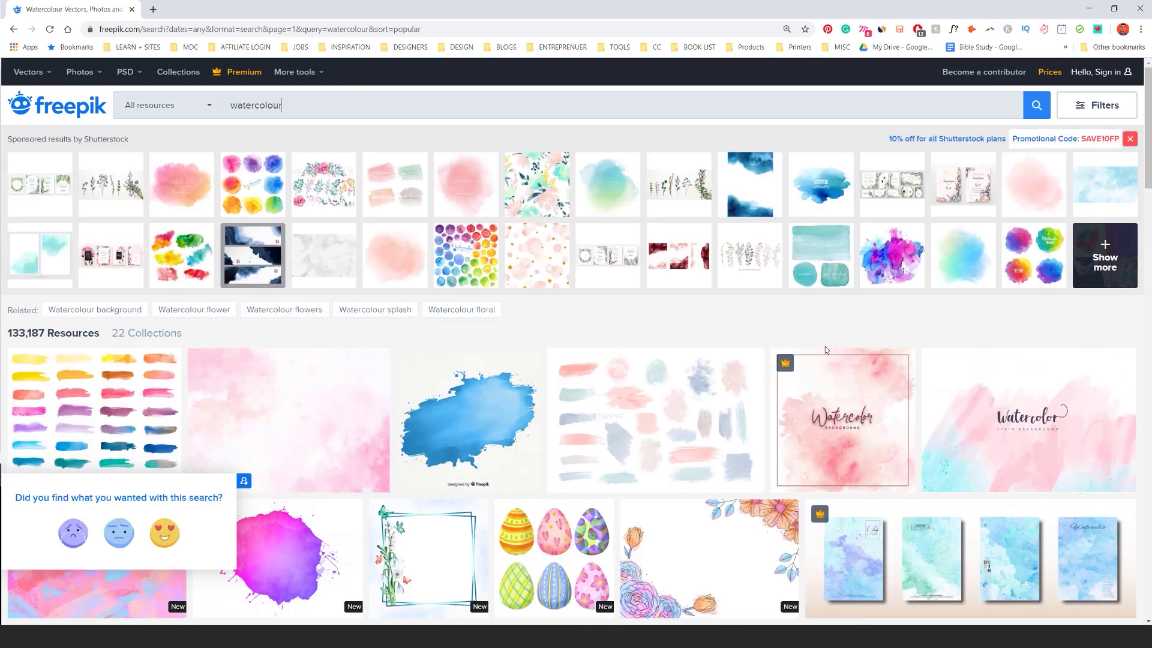
Examine the watercolour search results for splash and brush stroke artwork, dismiss the feedback survey, and return to Illustrator
scroll(619, 324, "down", 1)
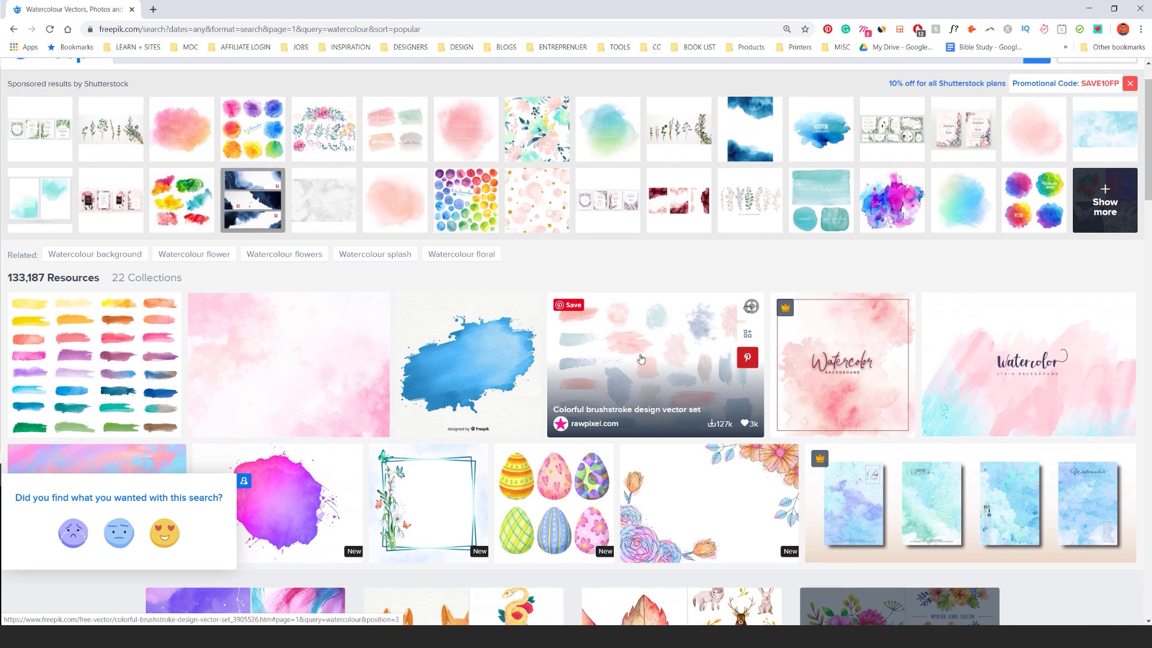
scroll(812, 251, "down", 2)
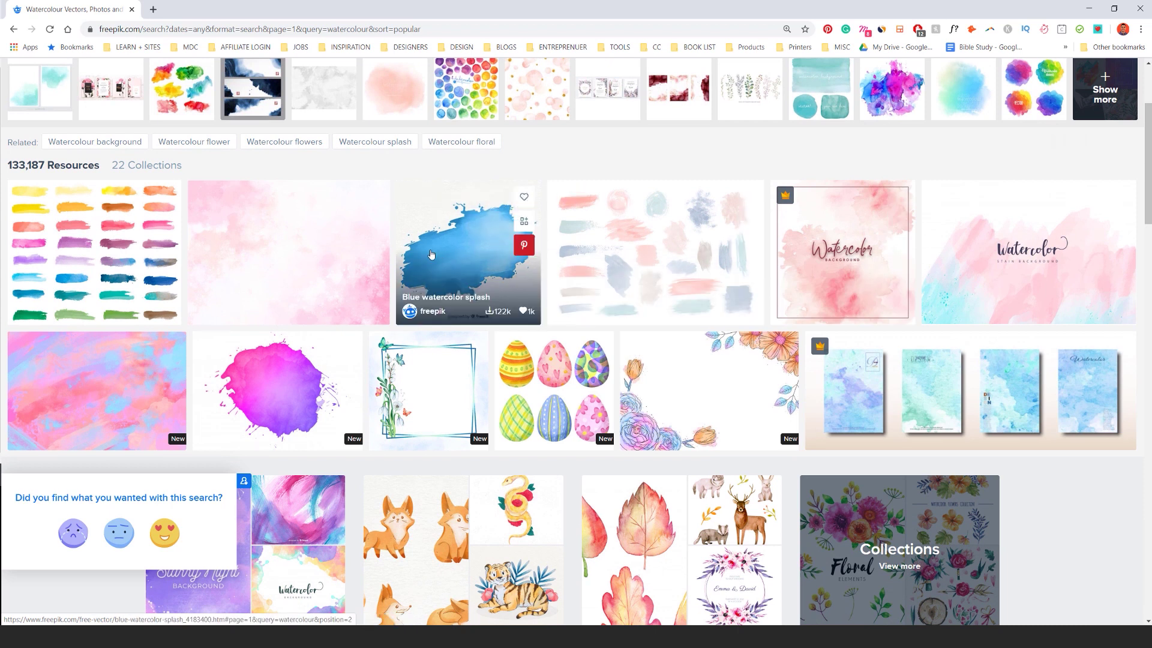
scroll(278, 378, "down", 7)
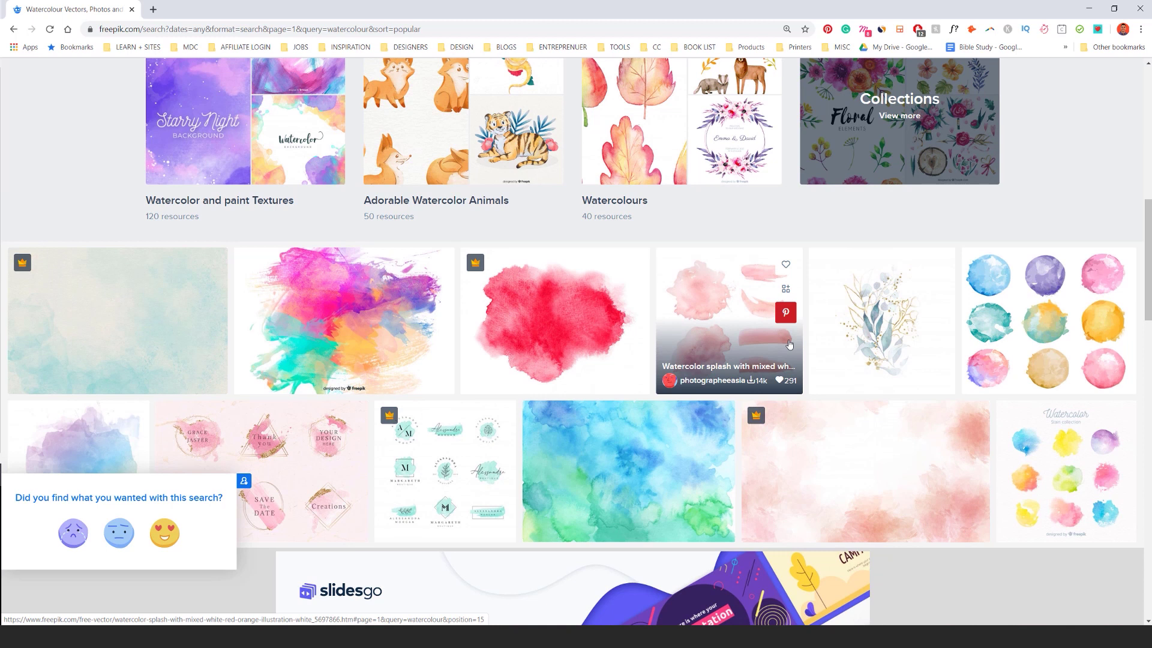
scroll(732, 358, "down", 4)
scroll(789, 345, "down", 6)
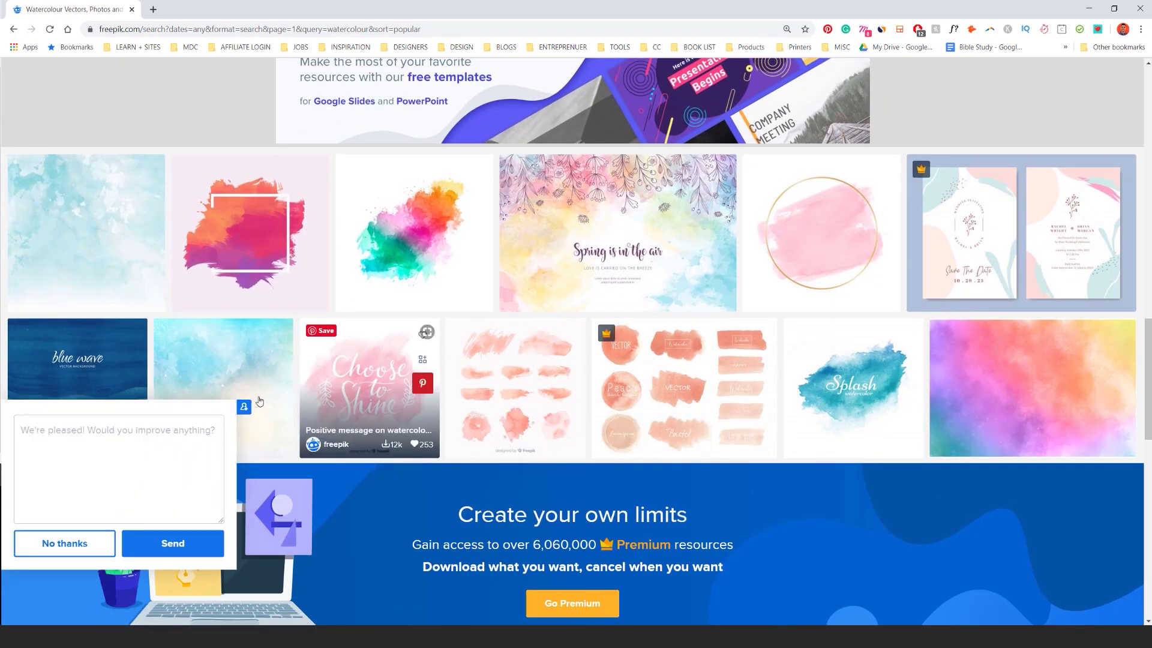
left_click(65, 543)
scroll(684, 383, "down", 6)
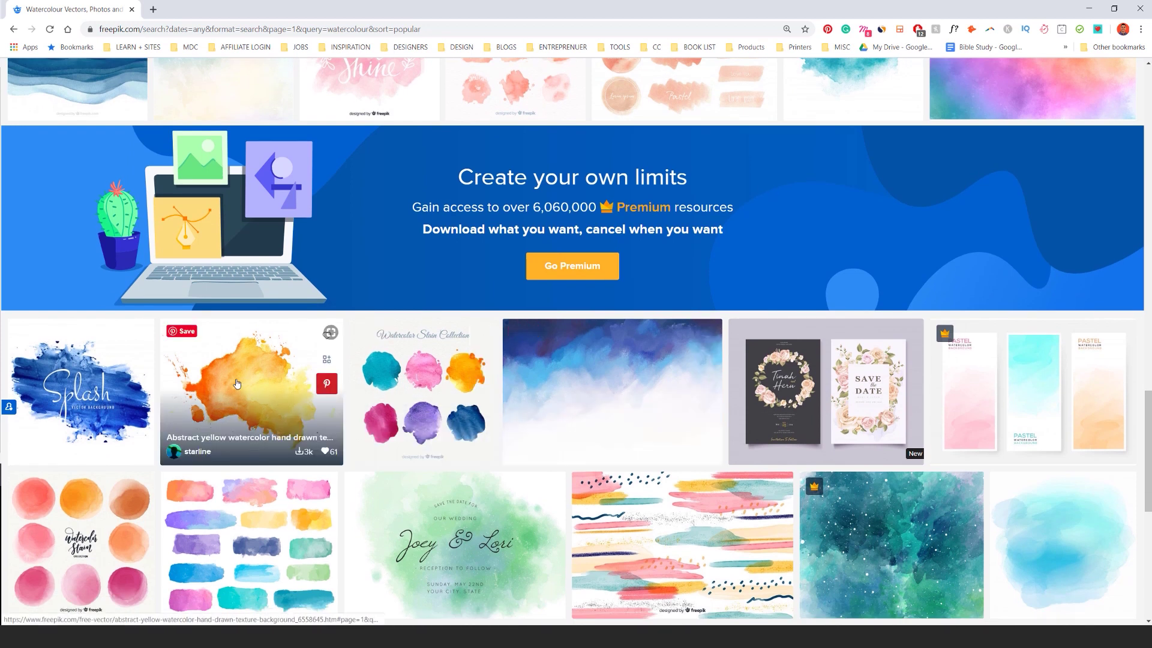
scroll(237, 384, "down", 5)
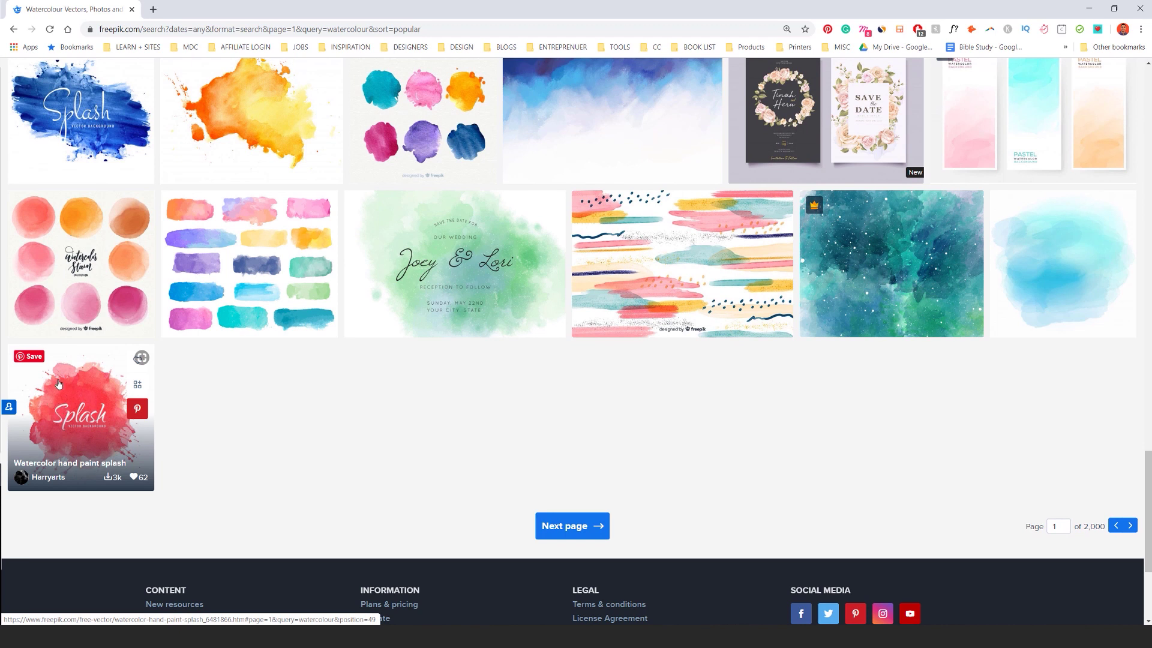
scroll(78, 120, "up", 1)
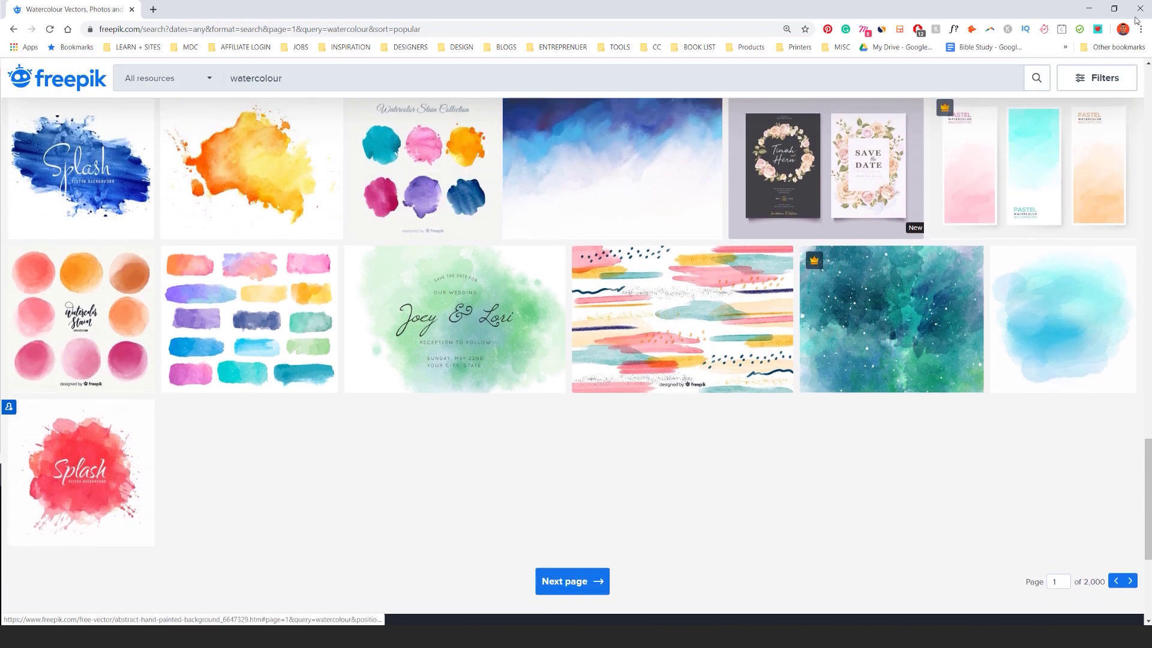
left_click(1086, 4)
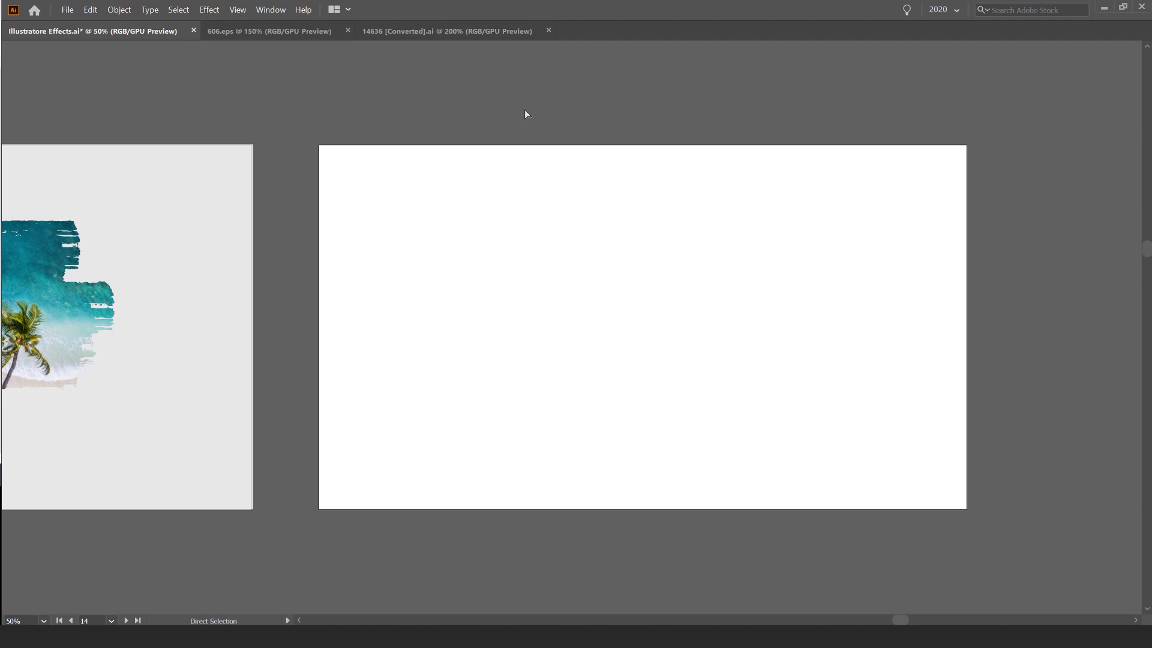
Bring up the 14636 [Converted].ai document, restore the hidden tools and panels, and select the orange brush stroke group
left_click(474, 36)
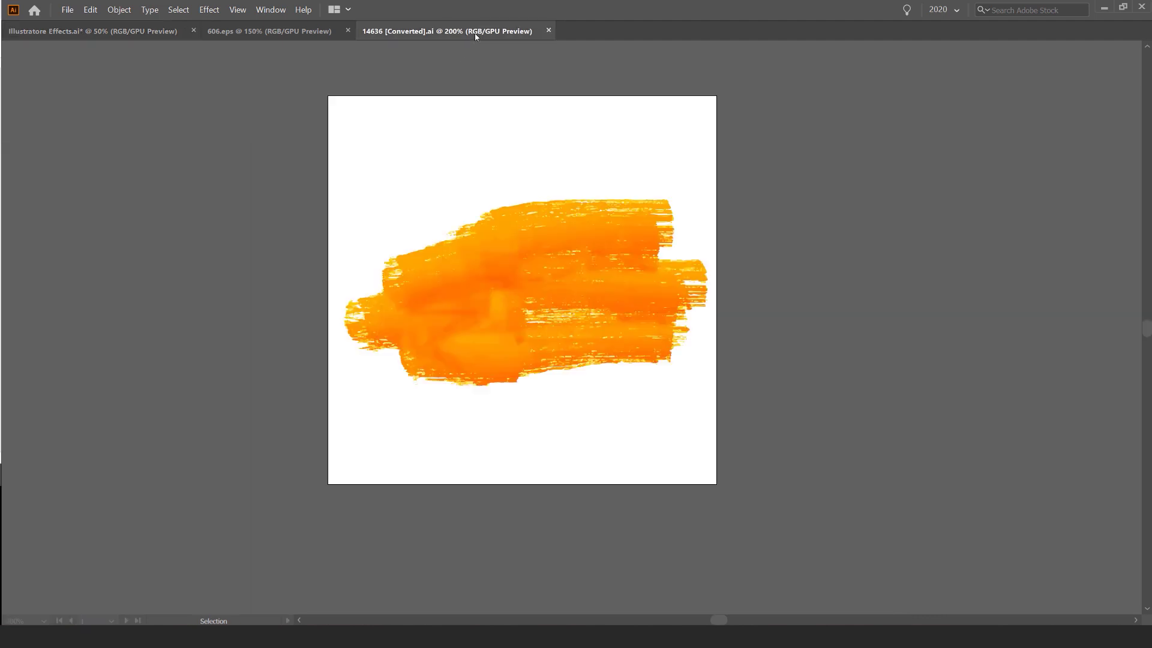
key("v")
left_click(555, 252)
key("Tab")
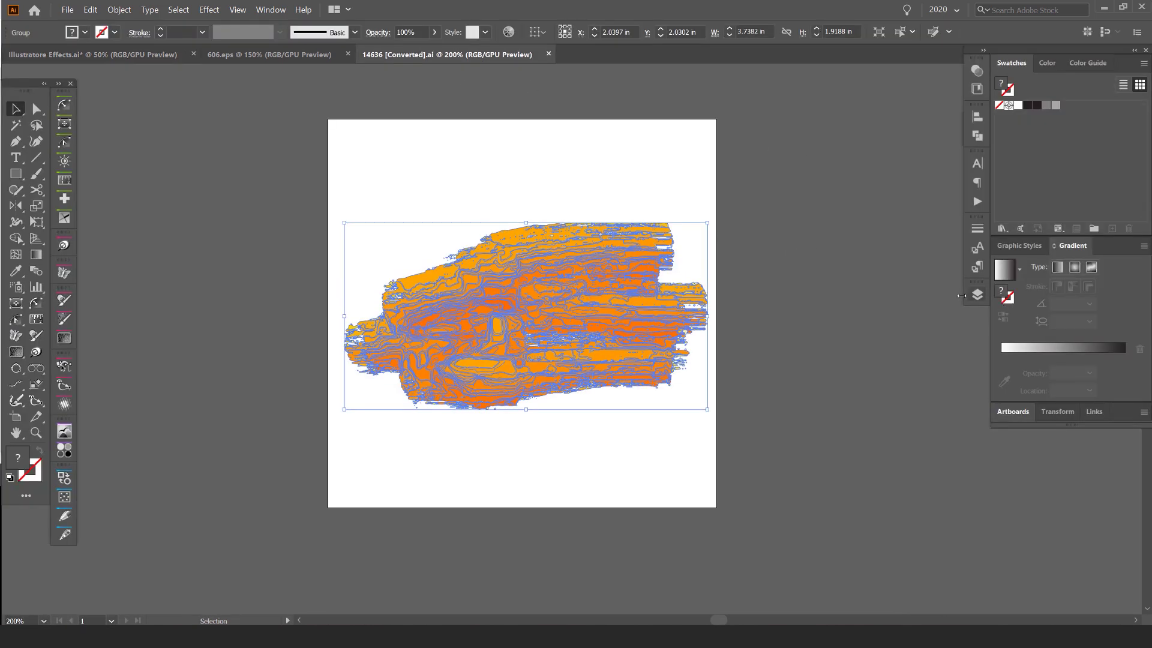
left_click(977, 294)
left_click(705, 248)
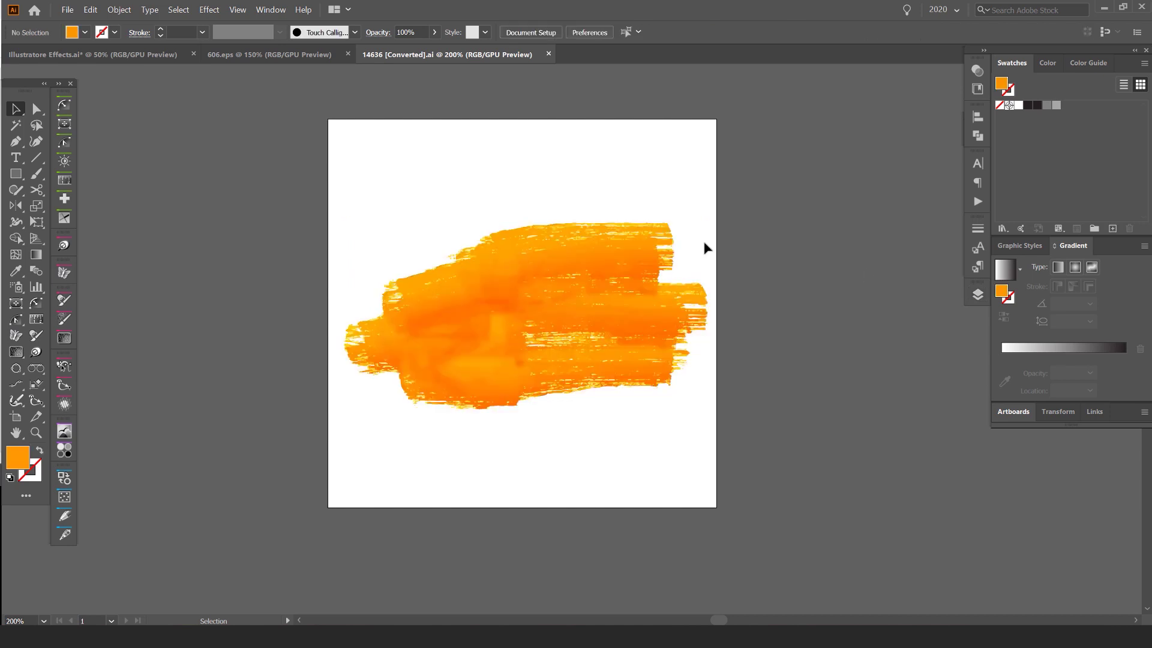
left_click(516, 290)
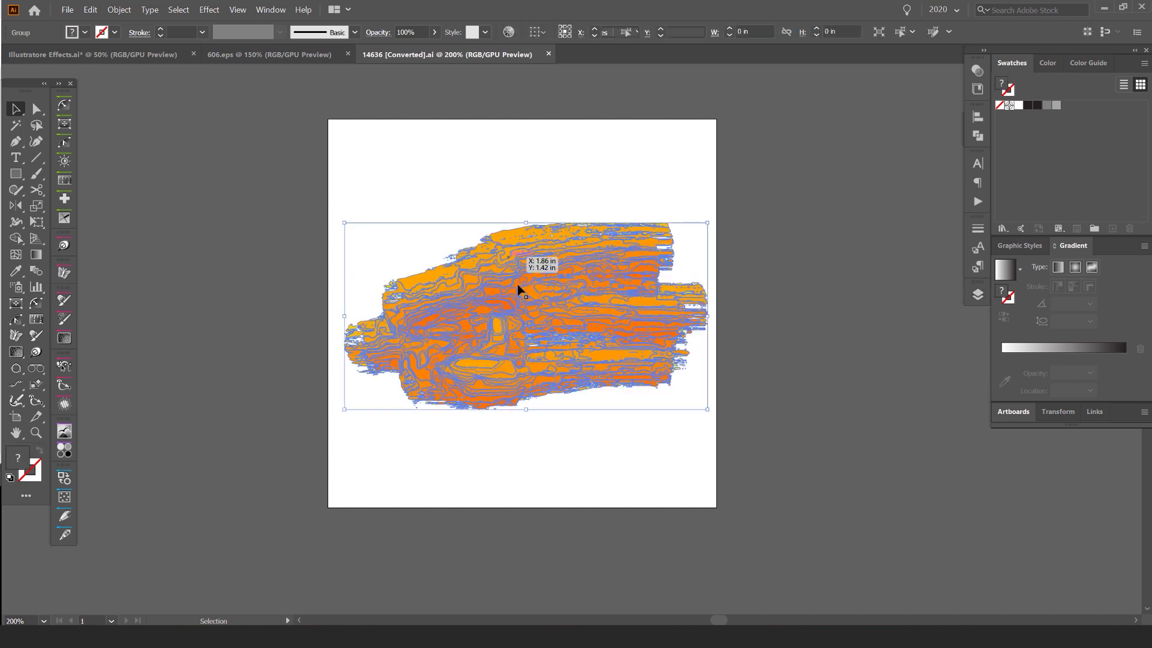
Examine the overlapping paths that make up the orange brush stroke group
left_click_drag(592, 343, 599, 267)
key("ctrl+z")
key("ctrl+plus")
key("ctrl+plus")
key("ctrl+plus")
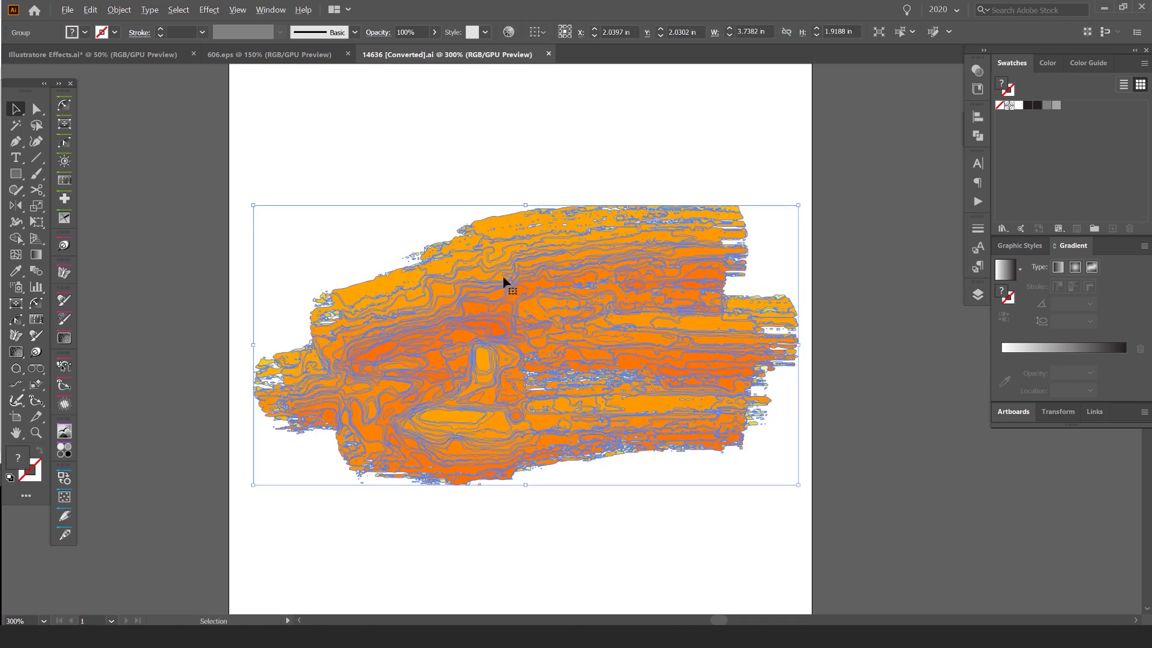
key("ctrl+minus")
key("ctrl+minus")
key("ctrl+minus")
key("ctrl+minus")
key("ctrl+minus")
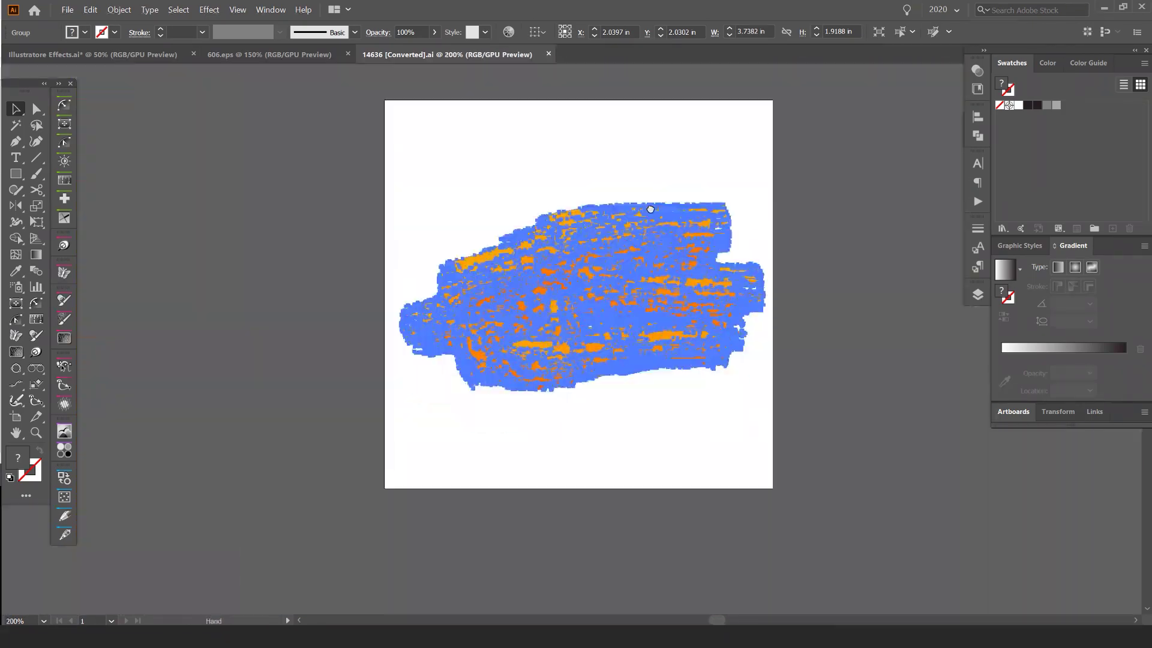
left_click_drag(650, 208, 606, 190)
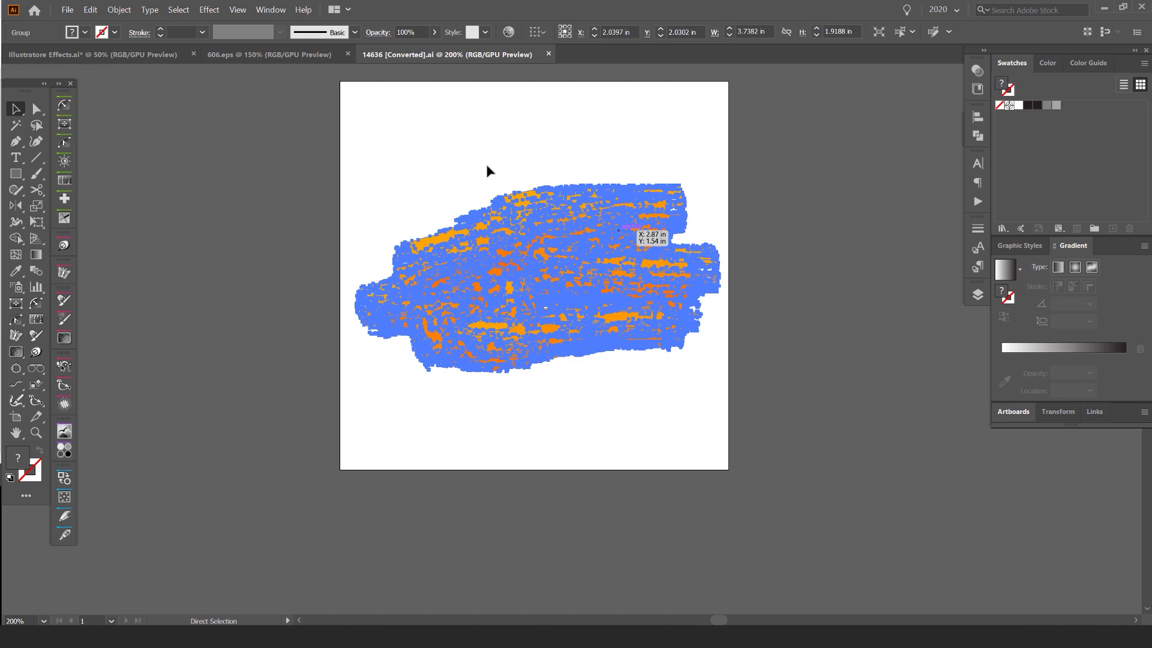
Copy the brush stroke group onto the blank artboard in Illustratore Effects.ai, enlarge it to about 1165 × 598 px and centre it
left_click(269, 55)
left_click(170, 54)
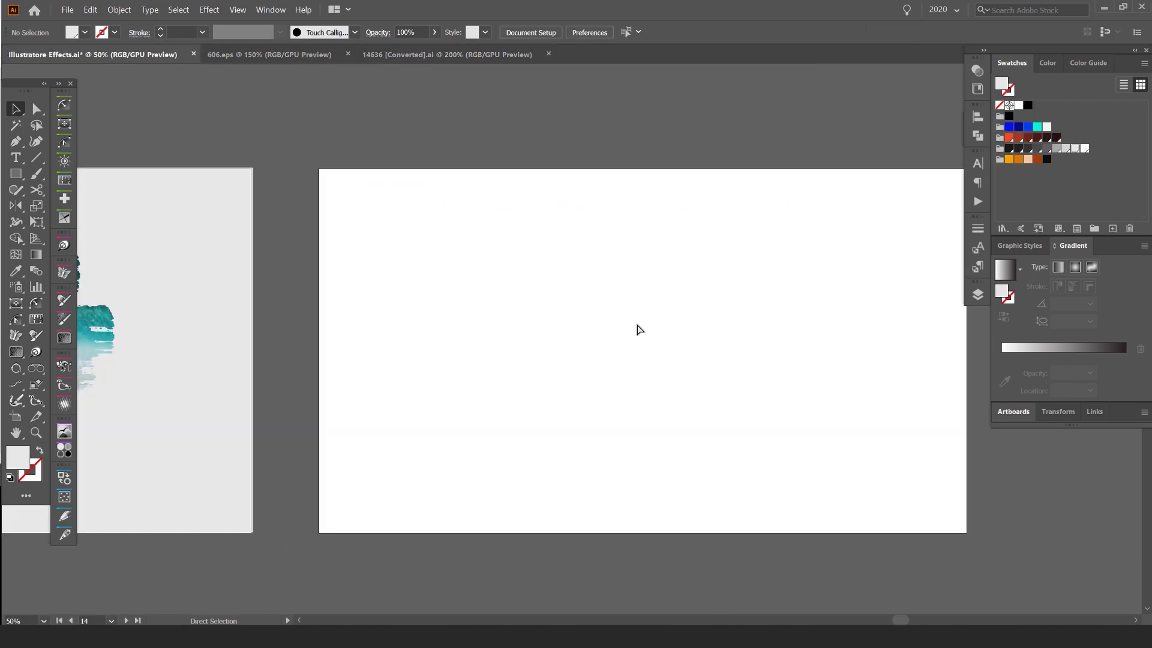
key("ctrl+v")
left_click_drag(617, 340, 919, 339)
left_click_drag(768, 328, 697, 327)
left_click_drag(769, 182, 728, 172)
Merge all overlapping paths of the orange brush stroke into a single-colour shape with Pathfinder Unite
scroll(719, 174, "up", 1)
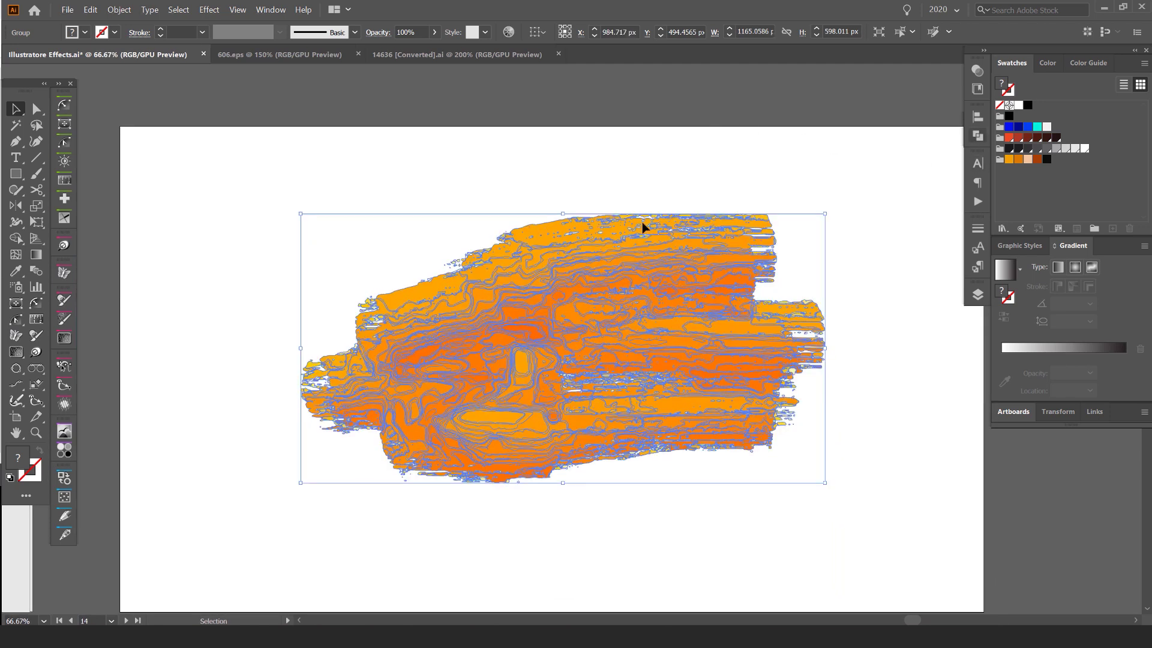
scroll(329, 316, "up", 4)
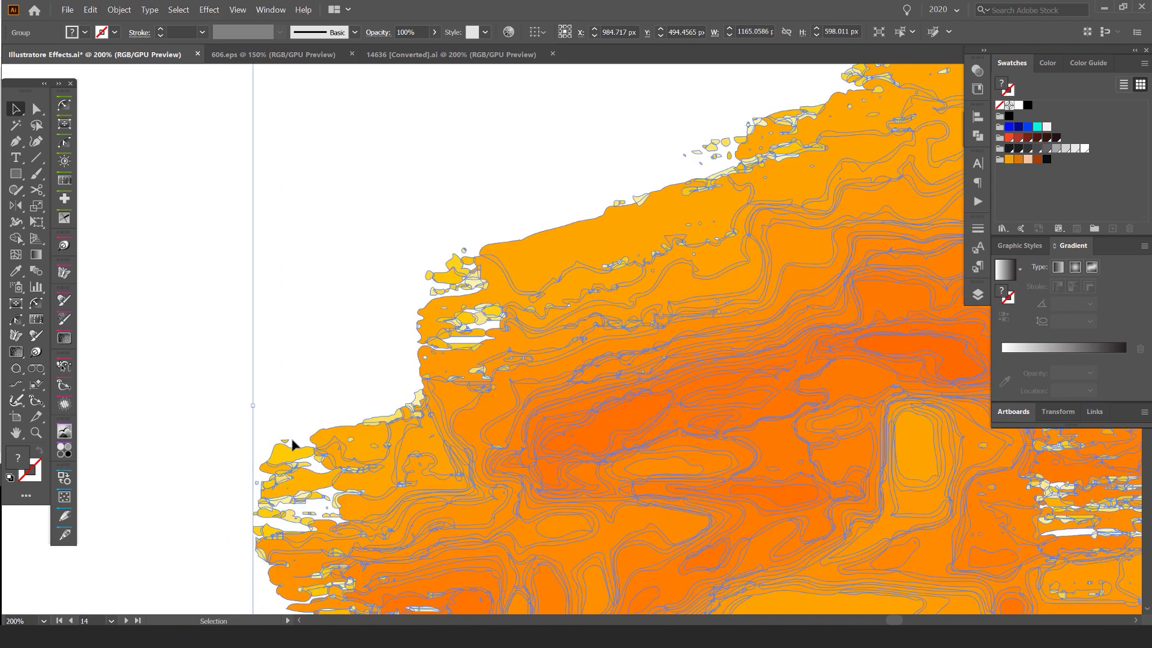
scroll(313, 480, "up", 2)
scroll(318, 426, "down", 5)
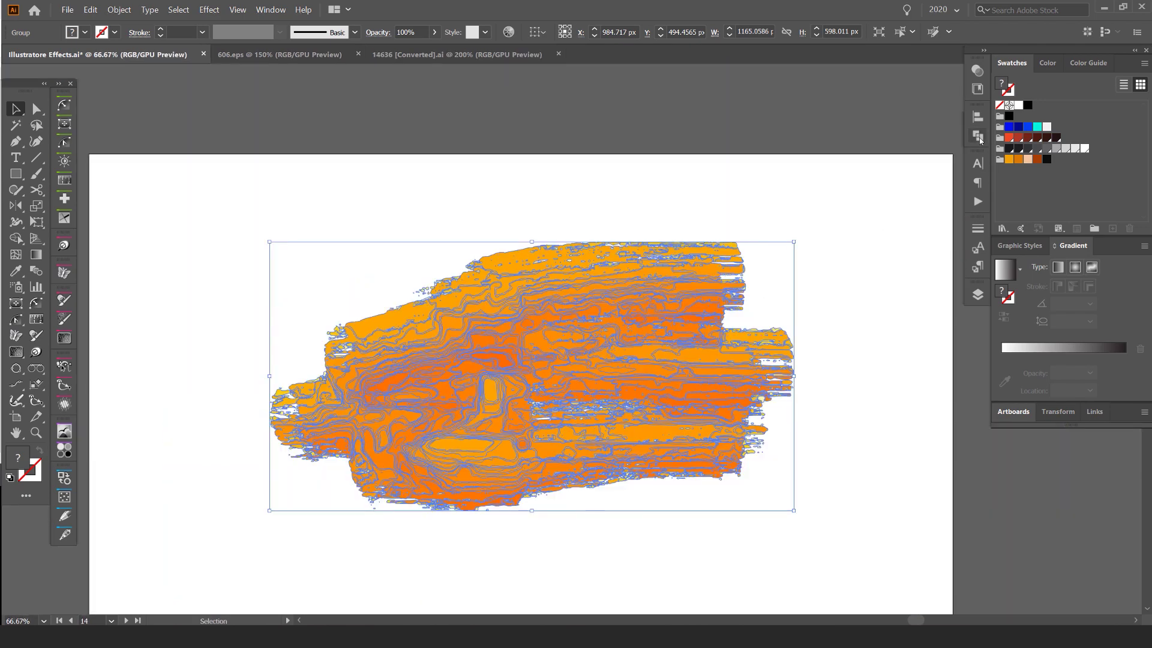
left_click(978, 137)
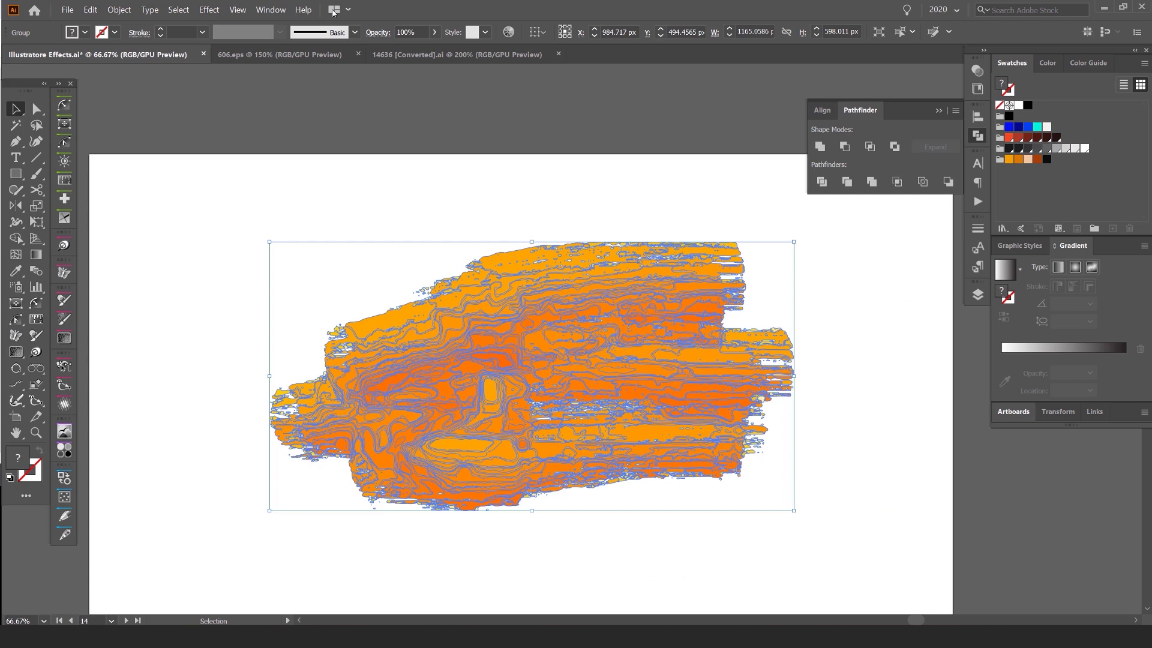
left_click(270, 10)
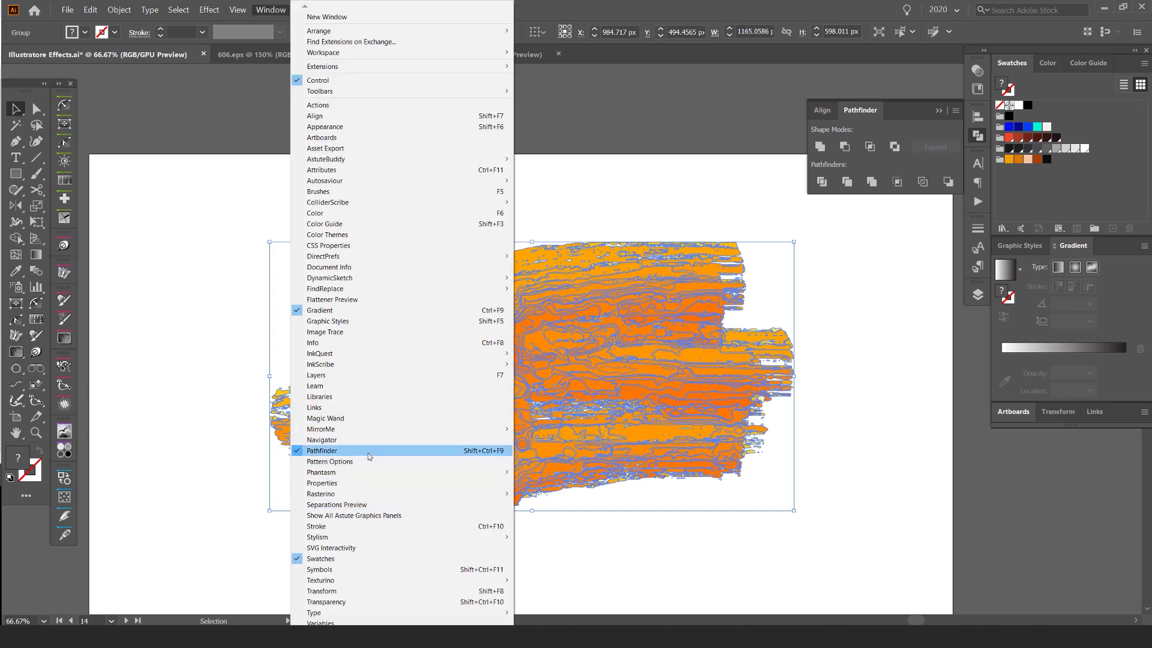
left_click(868, 114)
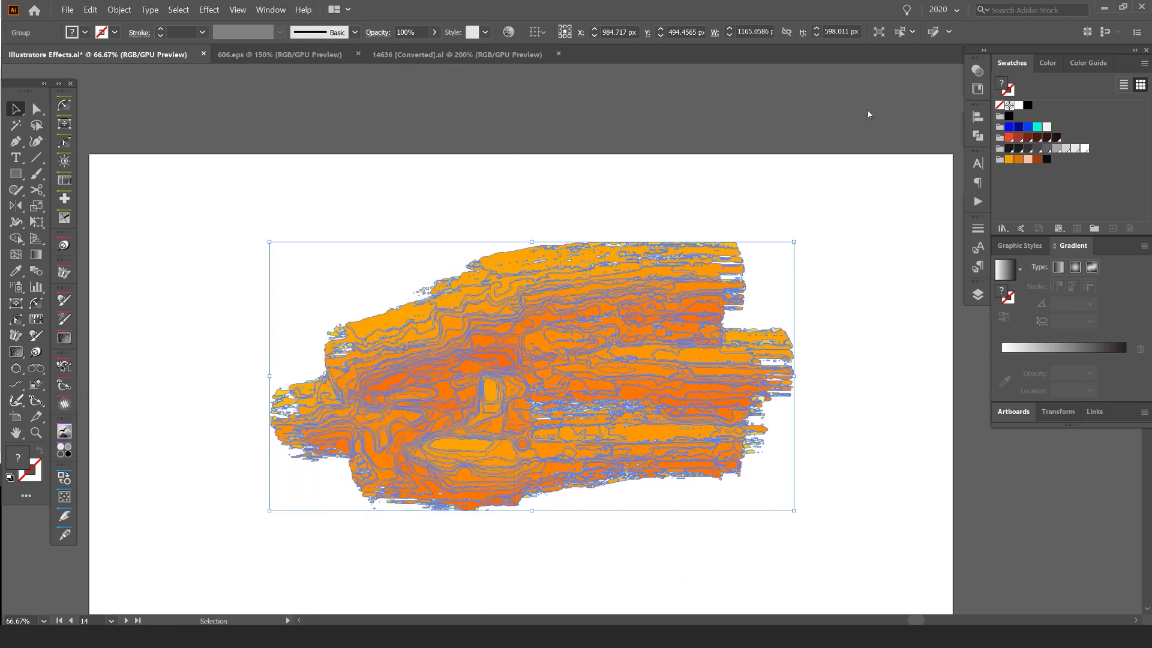
left_click(977, 136)
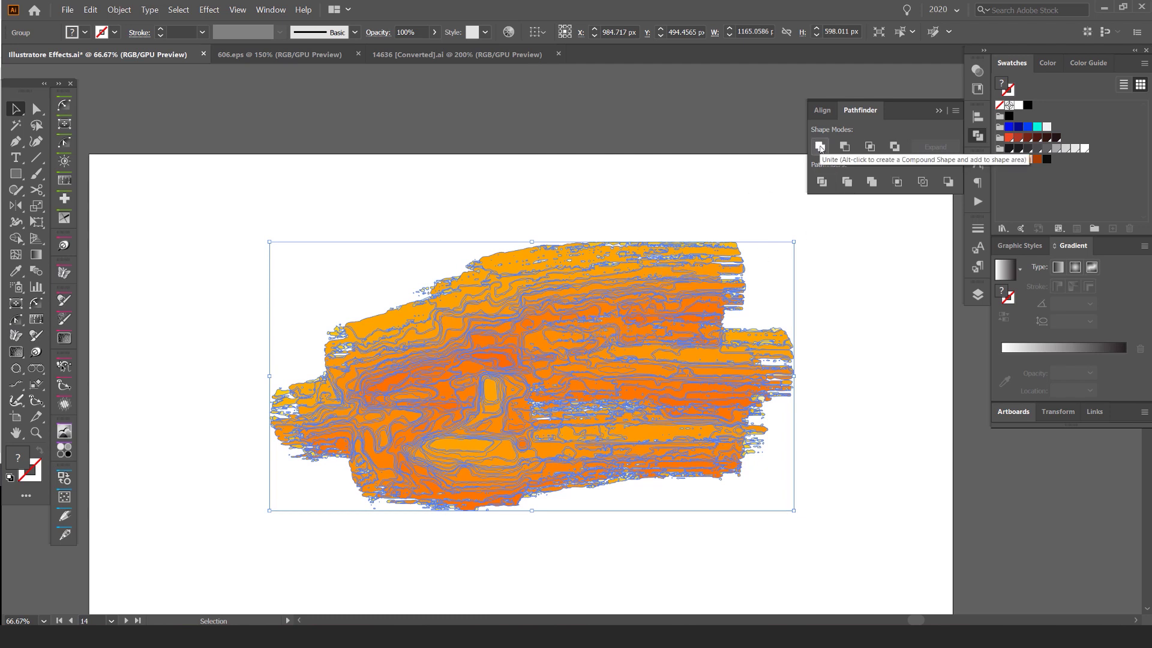
left_click(820, 148)
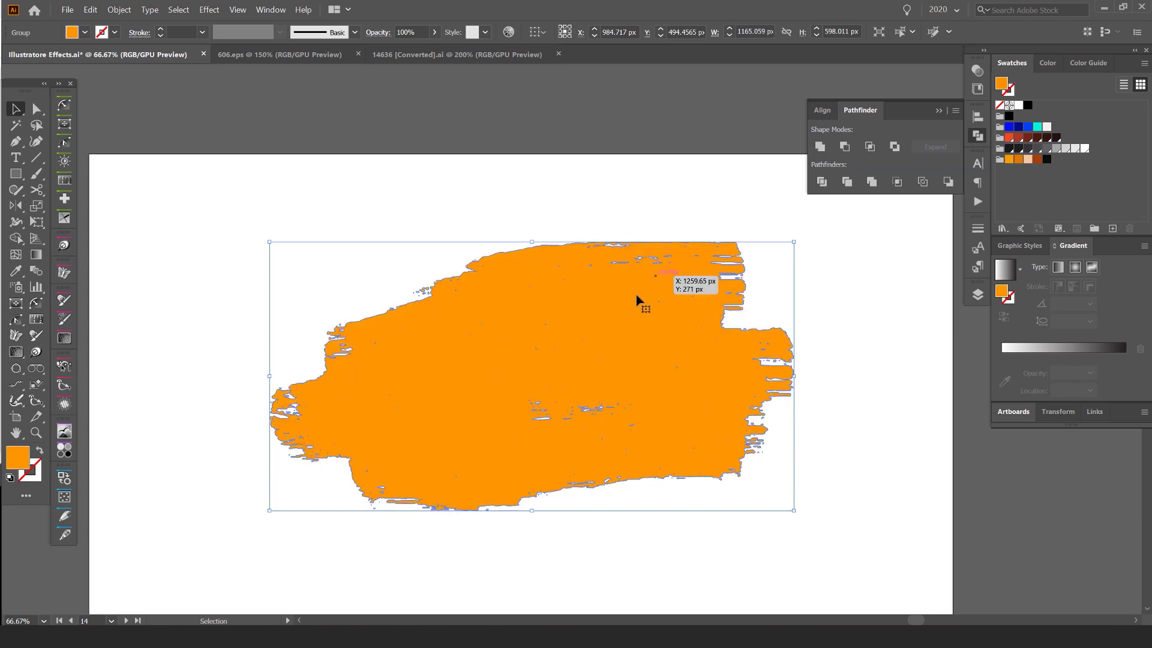
Inspect the united brush stroke's edges up close and in outline view for separate stray pieces
left_click(594, 186)
left_click(690, 277)
scroll(745, 274, "up", 5)
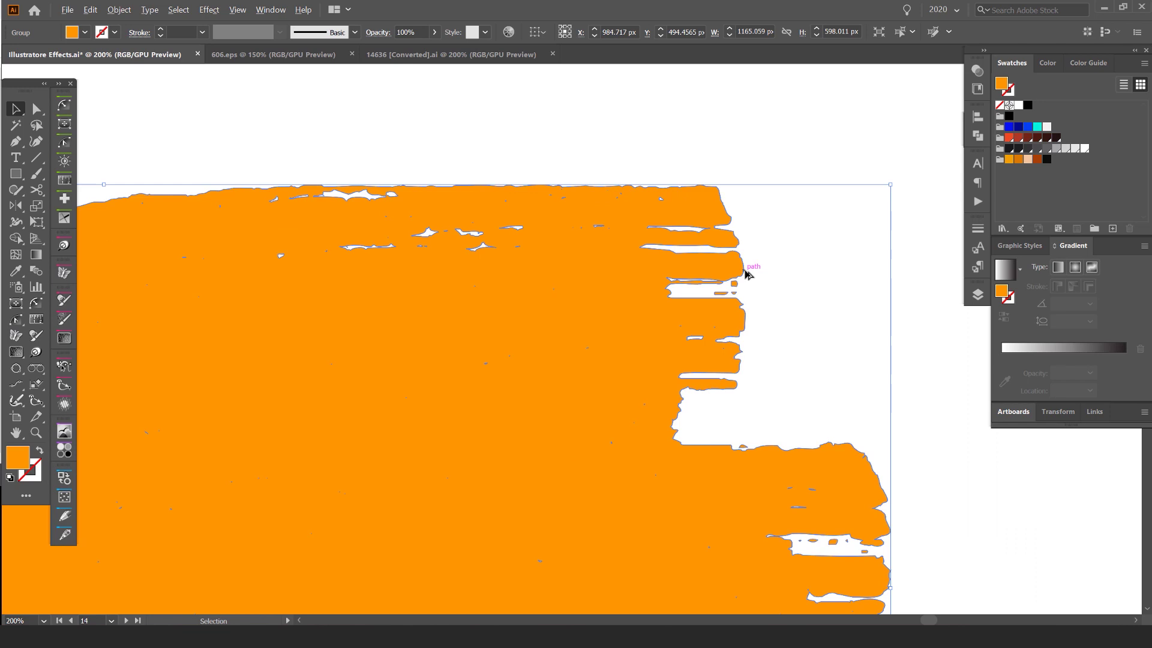
scroll(355, 186, "up", 3)
left_click_drag(660, 187, 341, 377)
scroll(341, 377, "down", 9)
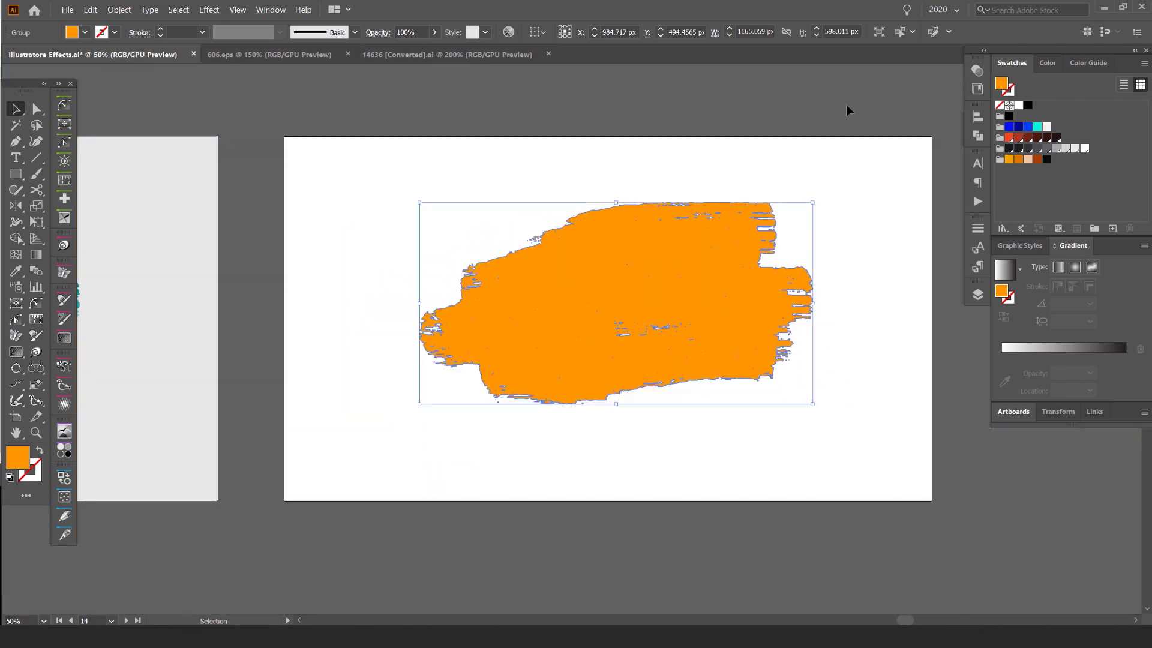
left_click_drag(669, 227, 690, 362)
key("ctrl+z")
key("ctrl+y")
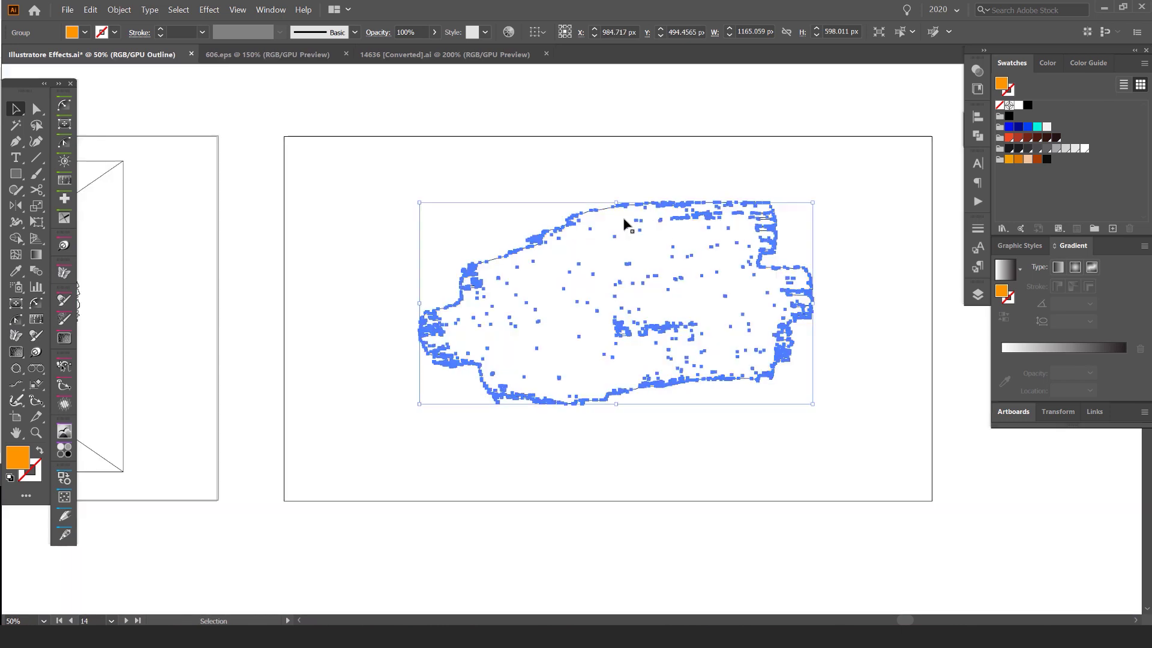
key("ctrl+y")
Delete the small half-round stray piece floating above the brush stroke's left end using Direct Selection
left_click(512, 226)
scroll(430, 304, "up", 4)
scroll(421, 321, "up", 7)
key("a")
left_click(437, 408)
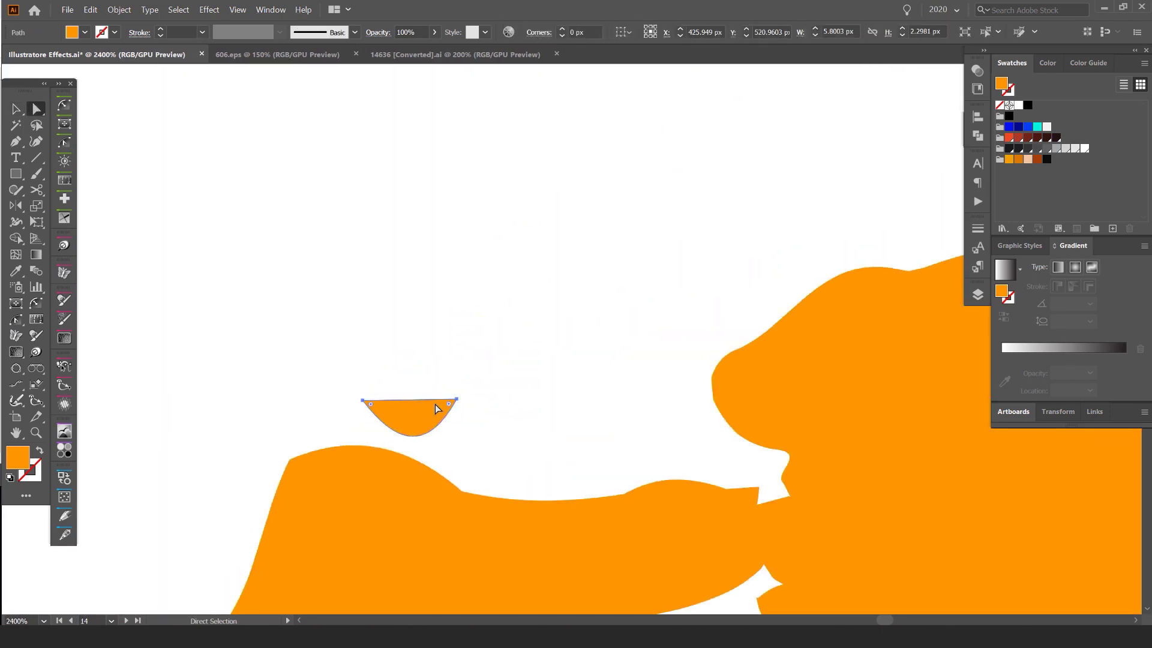
key("Delete")
Delete the small square speck beside the brush stroke's left edge and the tiny speck inside the nearby white gap
scroll(473, 408, "down", 1)
scroll(474, 412, "down", 3)
left_click(391, 354)
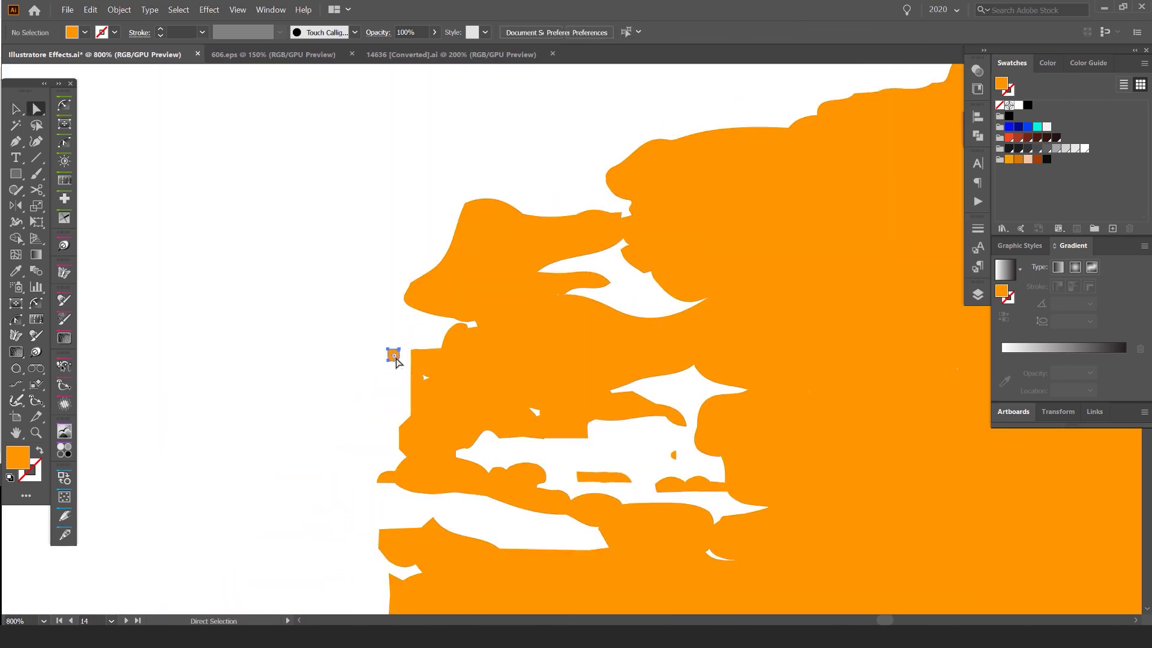
key("Delete")
left_click(674, 454)
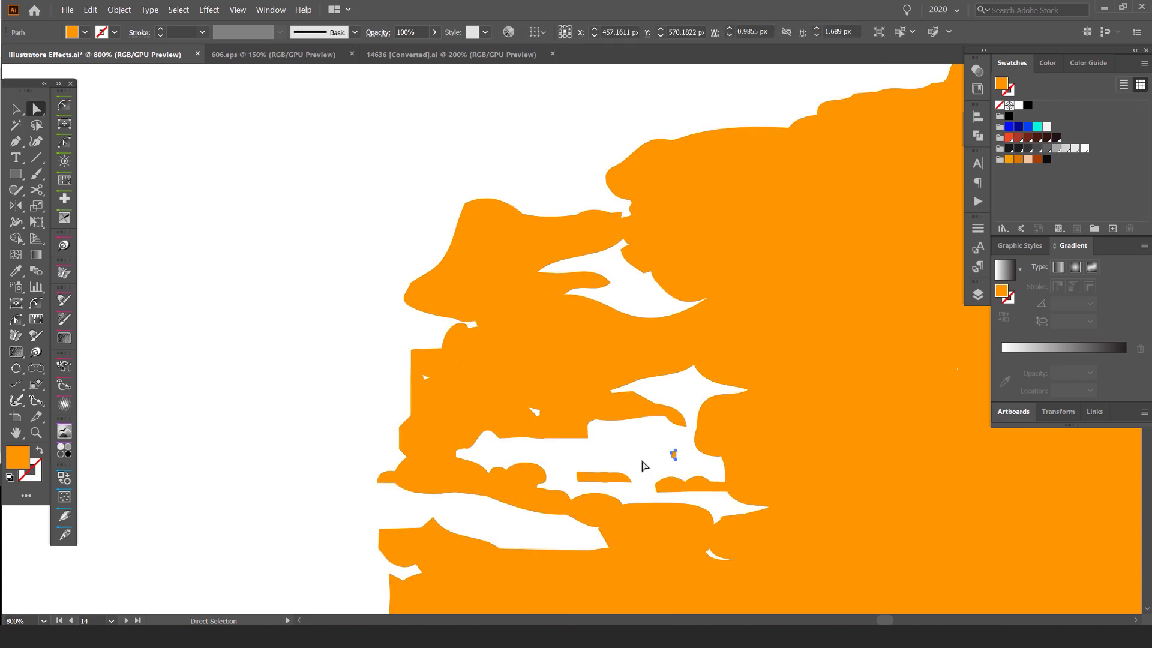
key("Delete")
Delete the stray piece floating just outside the brush stroke's lower-left edge, including its leftover anchor points
left_click_drag(853, 604, 701, 149)
left_click_drag(498, 507, 430, 548)
key("Delete")
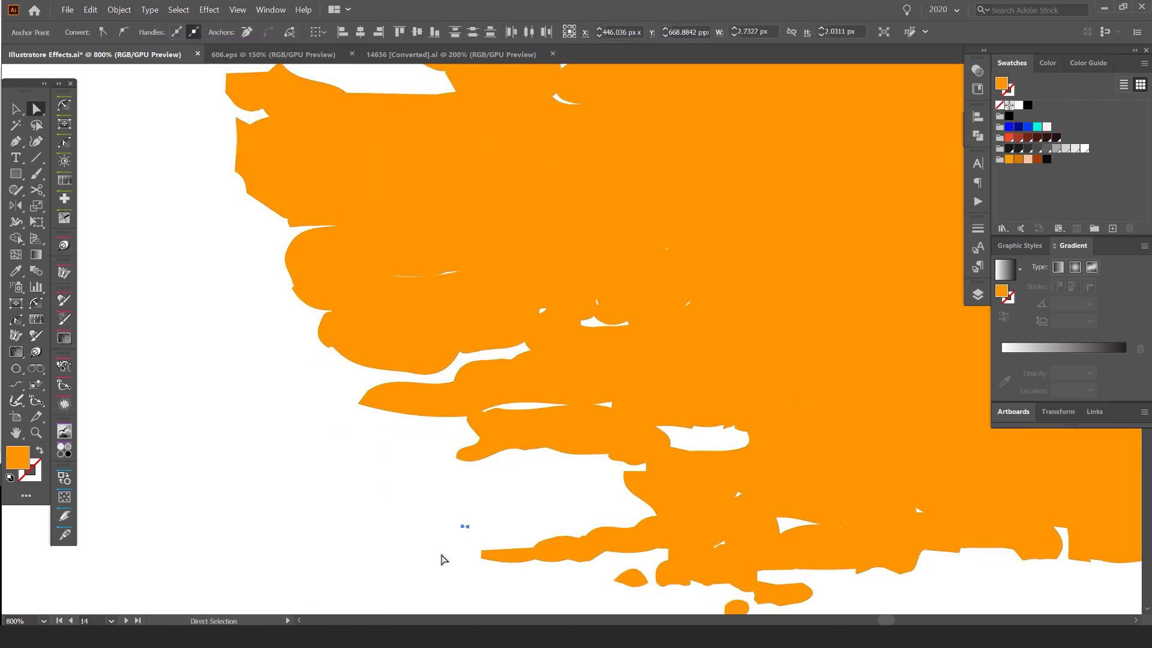
key("Delete")
Delete the two small stray pieces floating just below the brush stroke's lower-left bristle ends
scroll(476, 427, "down", 2)
left_click_drag(590, 561, 352, 304)
left_click(367, 262)
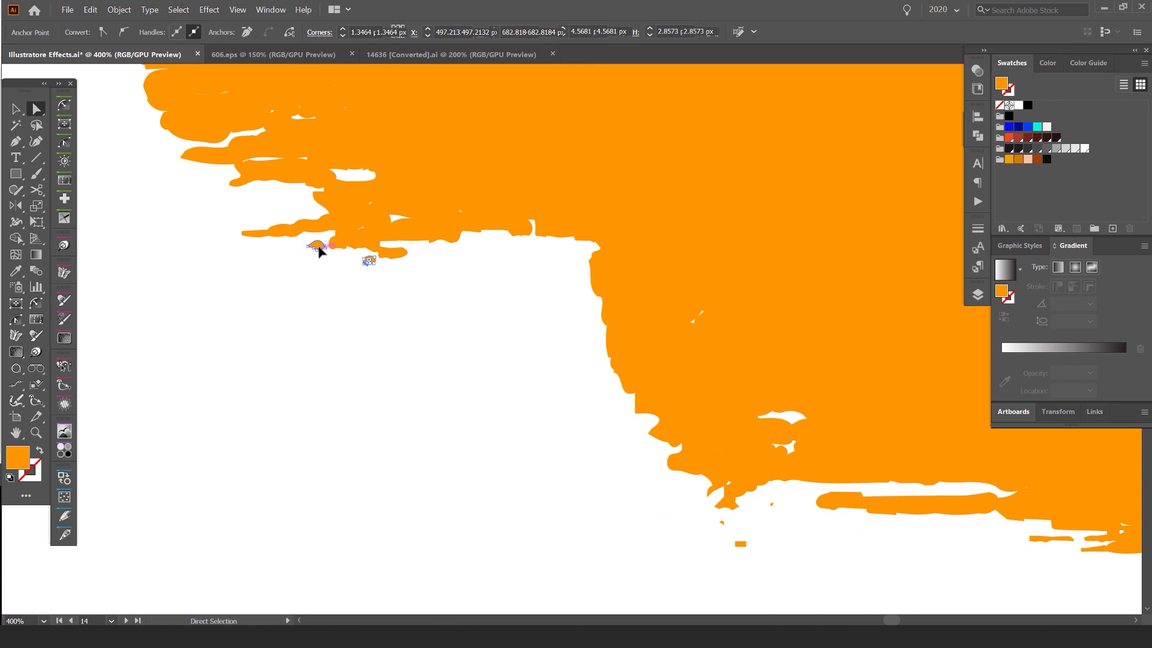
key("Delete")
Delete the small rectangular piece and the tiny specks floating beneath the brush stroke's bottom-left corner
left_click_drag(771, 542, 545, 452)
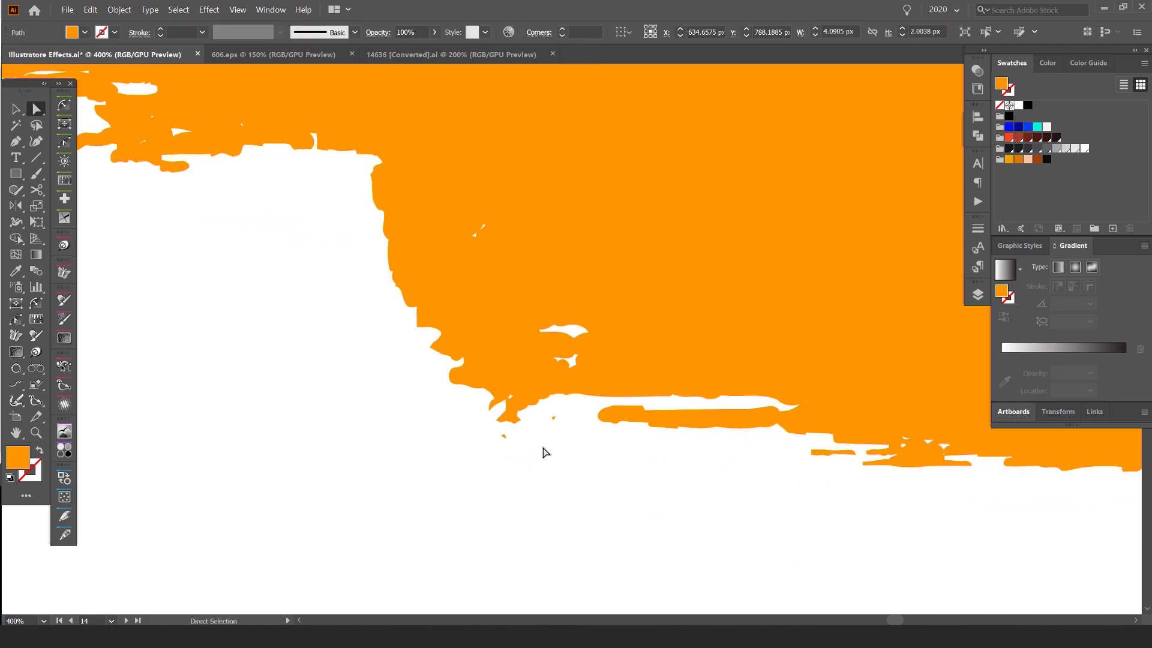
key("Delete")
left_click(503, 435)
key("Delete")
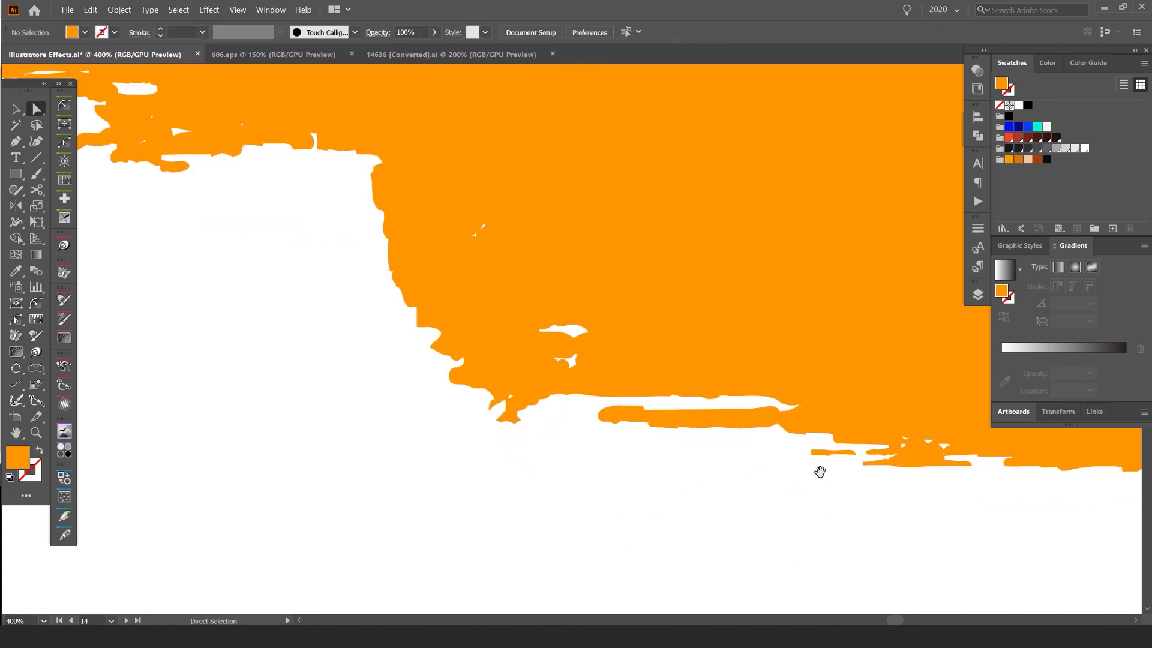
Select the whole brush stroke group with the Selection tool, test moving it upward, and undo the move
left_click_drag(820, 472, 392, 393)
scroll(393, 394, "down", 3)
left_click_drag(551, 295, 535, 427)
scroll(535, 427, "down", 2)
key("v")
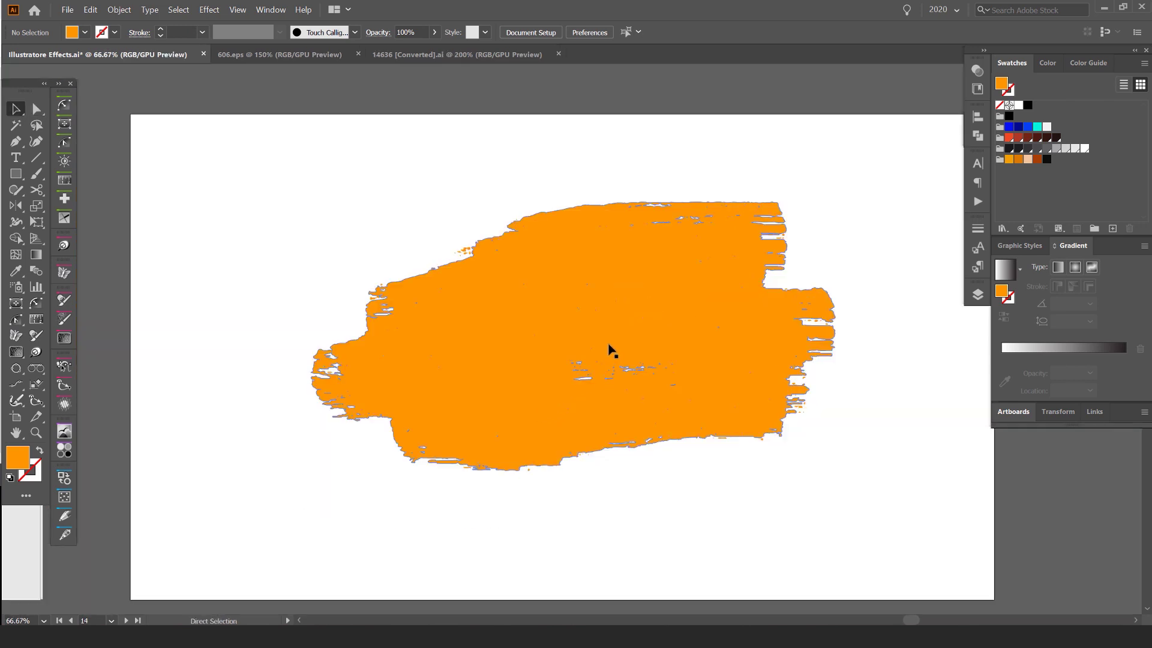
left_click(609, 344)
left_click_drag(678, 260, 681, 185)
key("ctrl+z")
Examine the brush stroke group up close along its bottom edge and as a whole for remaining loose pieces
scroll(693, 215, "up", 1)
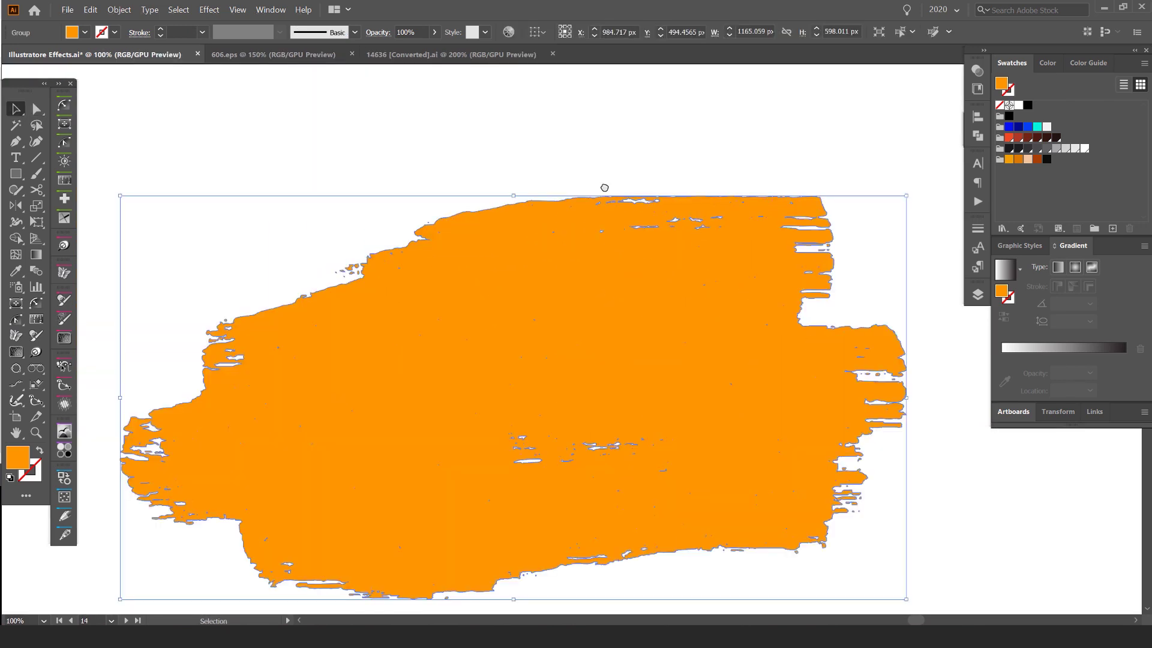
left_click_drag(605, 188, 546, 157)
left_click_drag(456, 334, 520, 317)
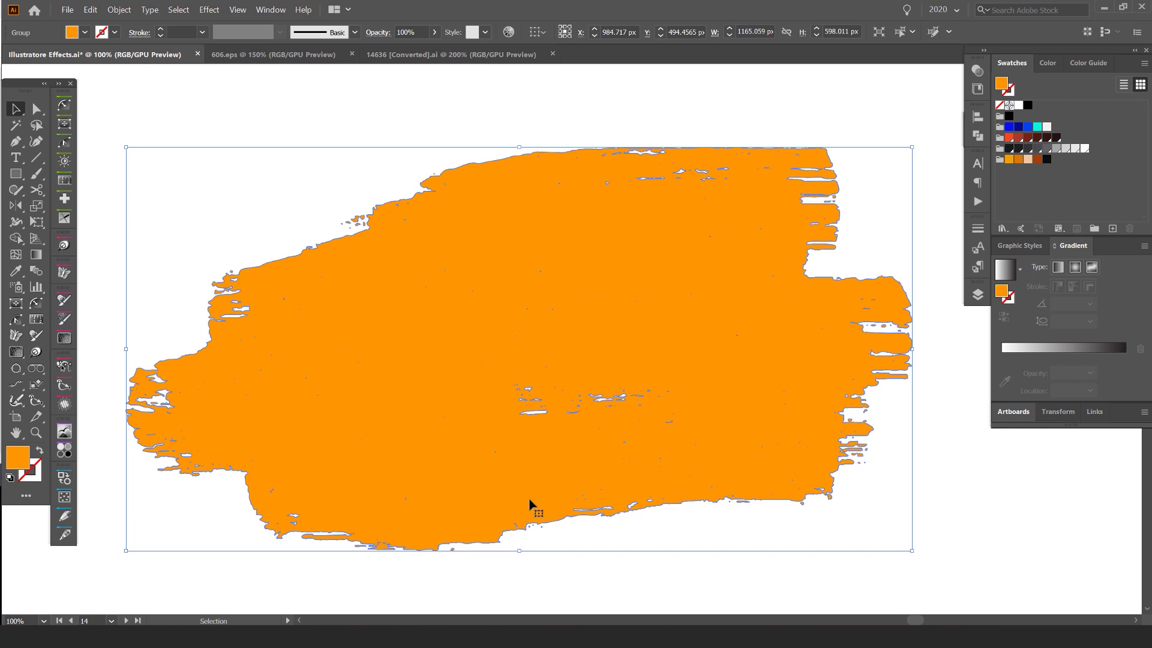
scroll(452, 566, "up", 6)
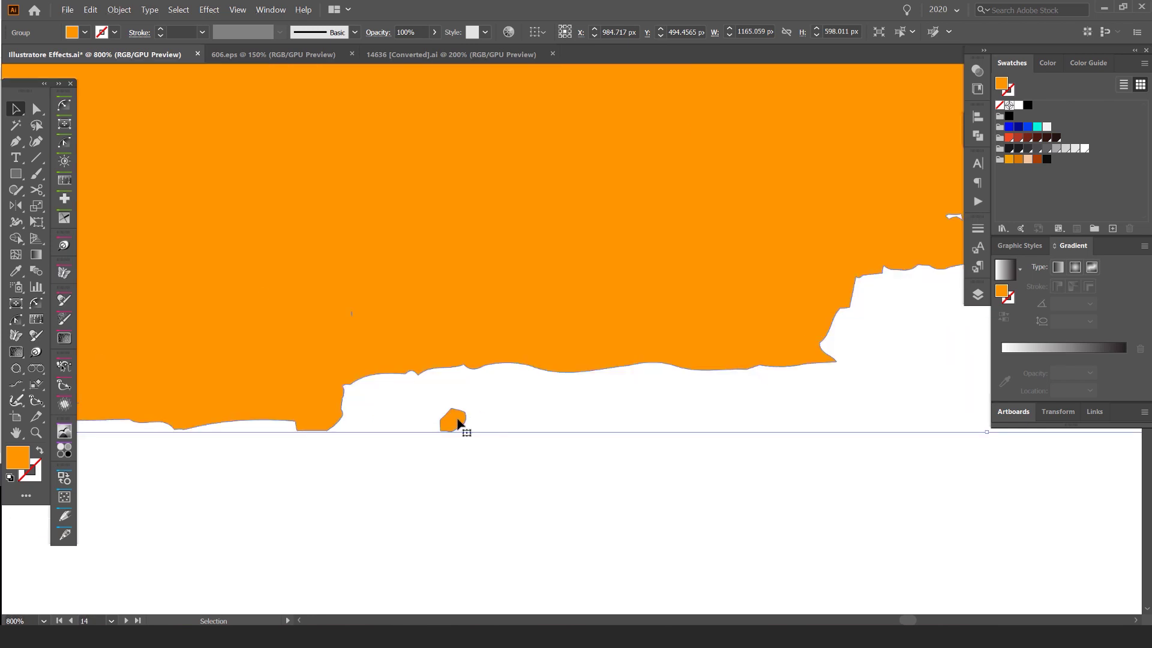
scroll(457, 424, "down", 8)
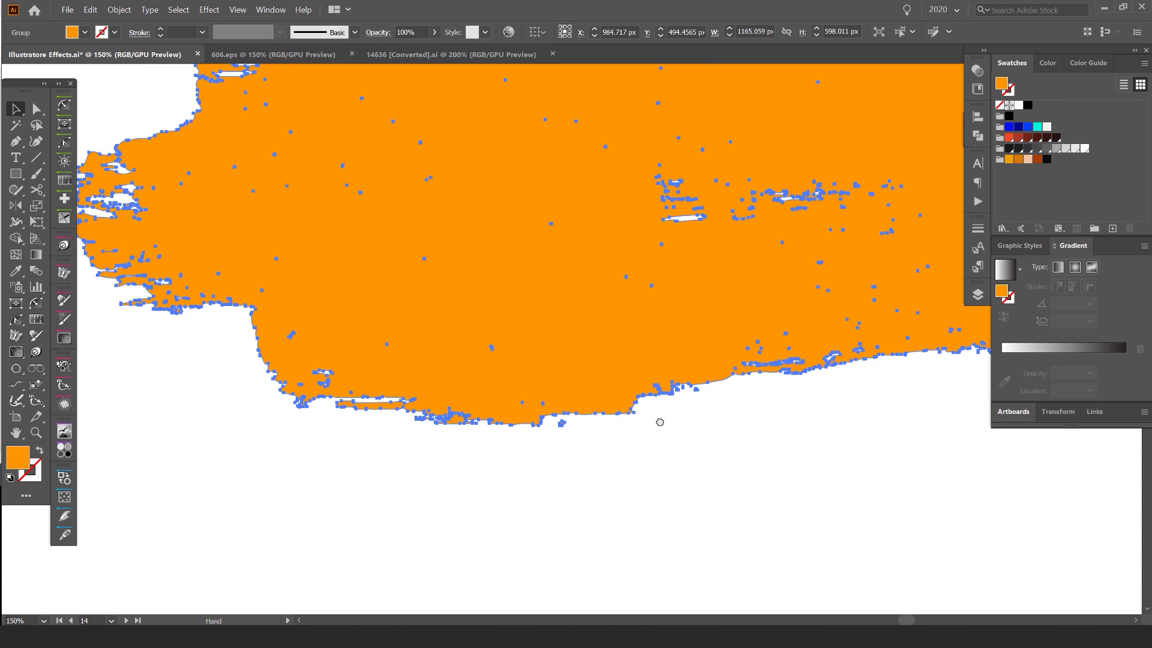
left_click_drag(660, 422, 637, 520)
scroll(637, 345, "down", 2)
scroll(650, 231, "up", 1)
left_click_drag(668, 246, 586, 295)
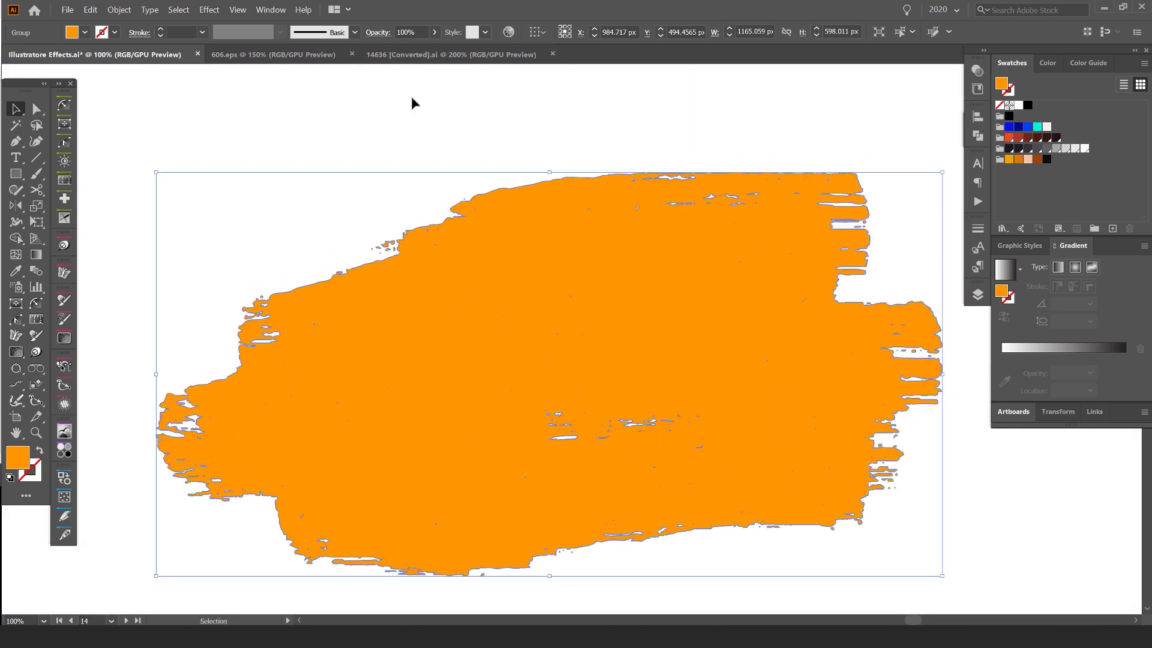
Make the selected brush stroke group into a compound path
left_click(117, 9)
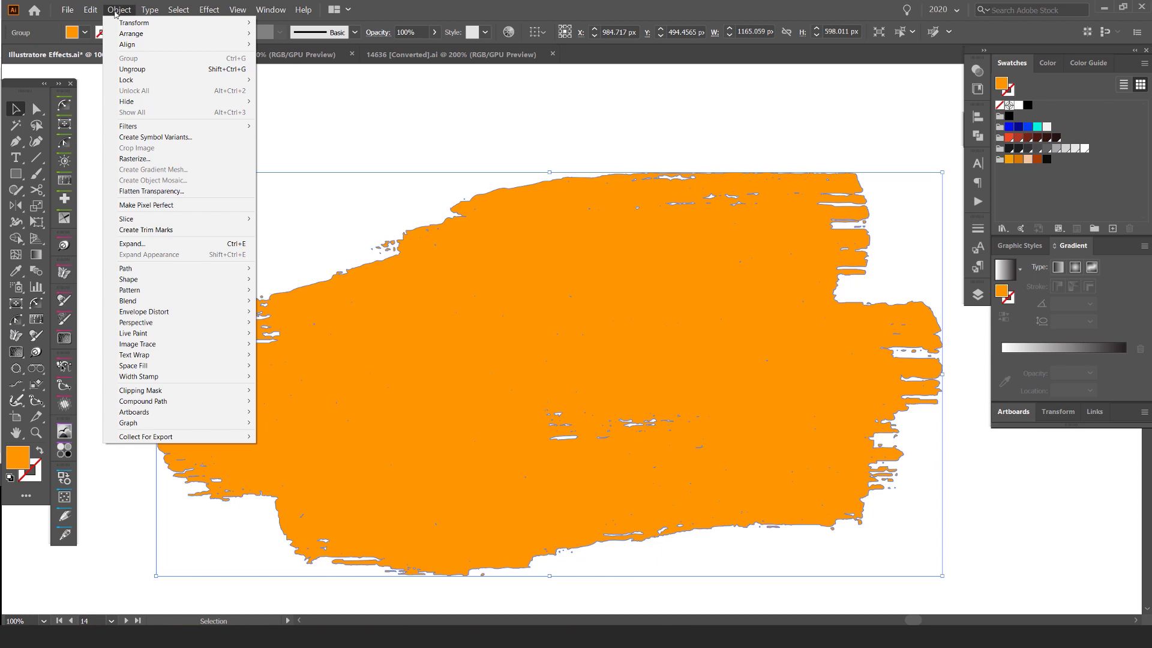
mouse_move(192, 401)
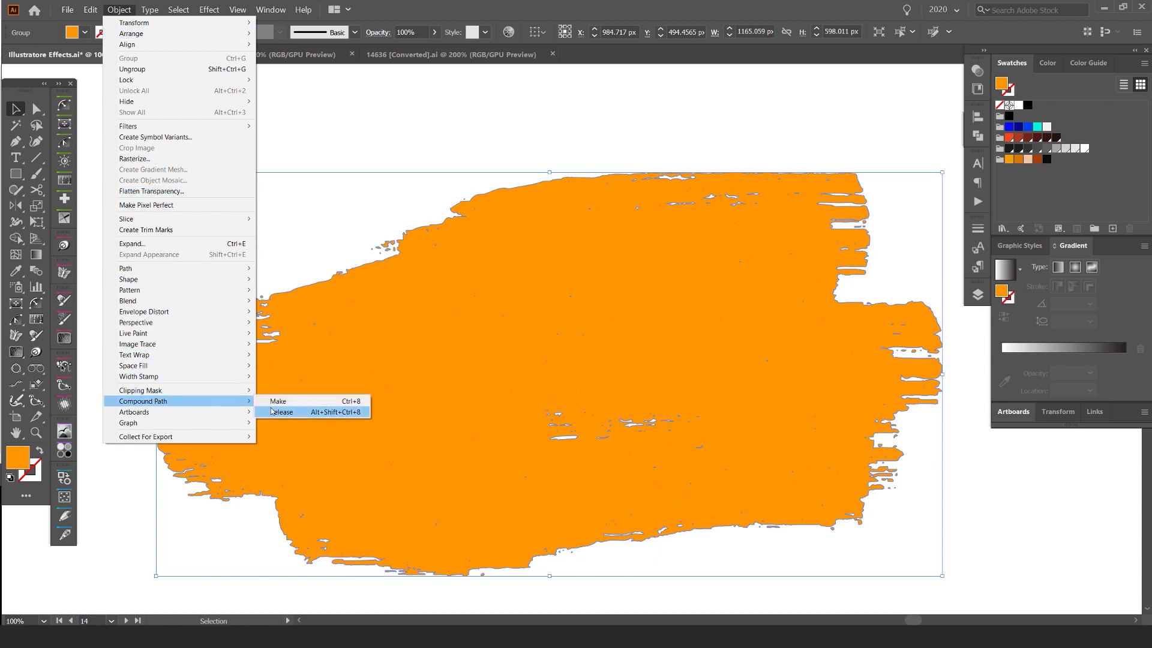
left_click(301, 404)
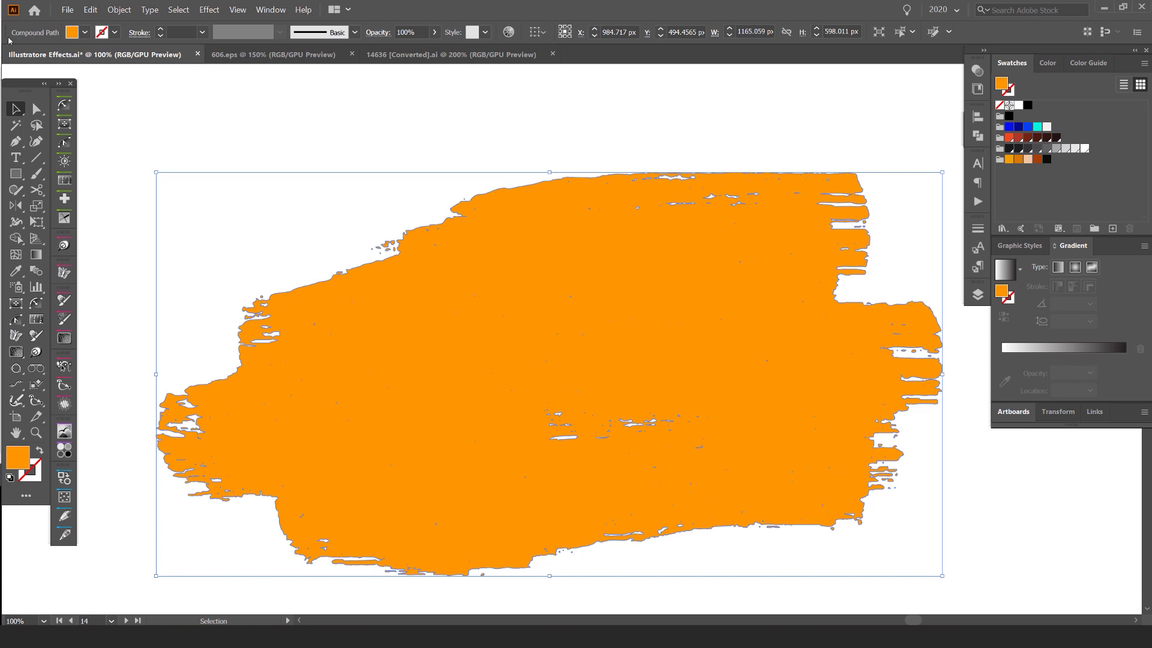
Try moving the compound brush stroke, undo the move, and inspect the loose specks along its upper-left edge
left_click(385, 112)
left_click_drag(638, 272, 591, 222)
key("ctrl+z")
scroll(366, 259, "up", 4)
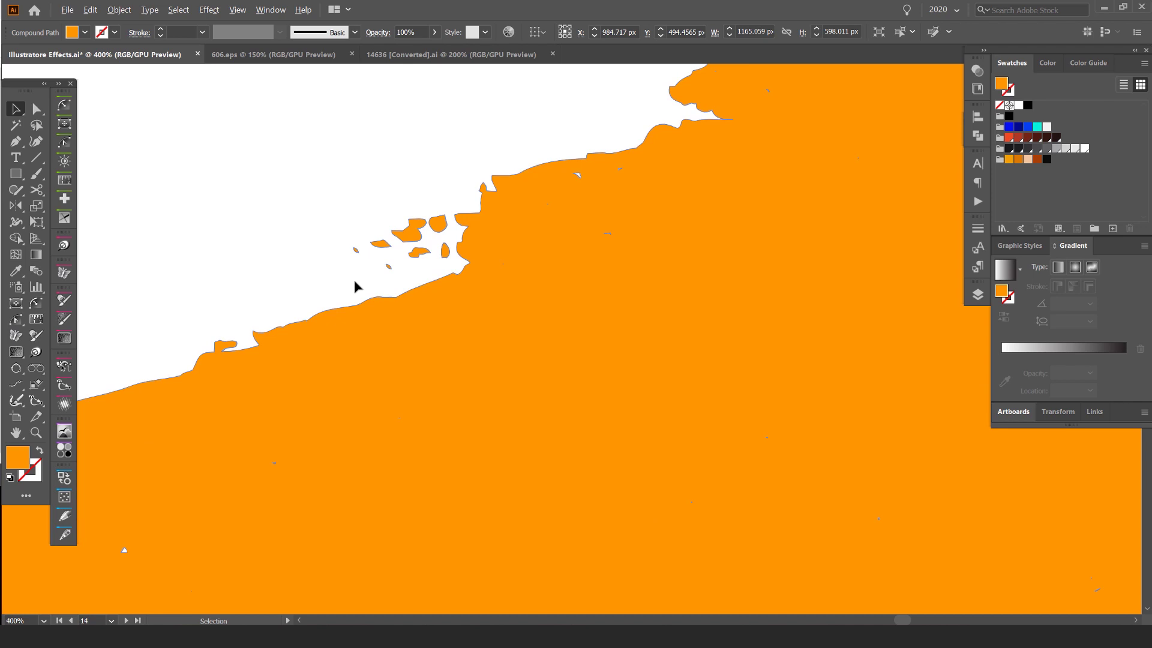
scroll(390, 281, "down", 5)
scroll(575, 286, "up", 1)
left_click_drag(614, 308, 650, 263)
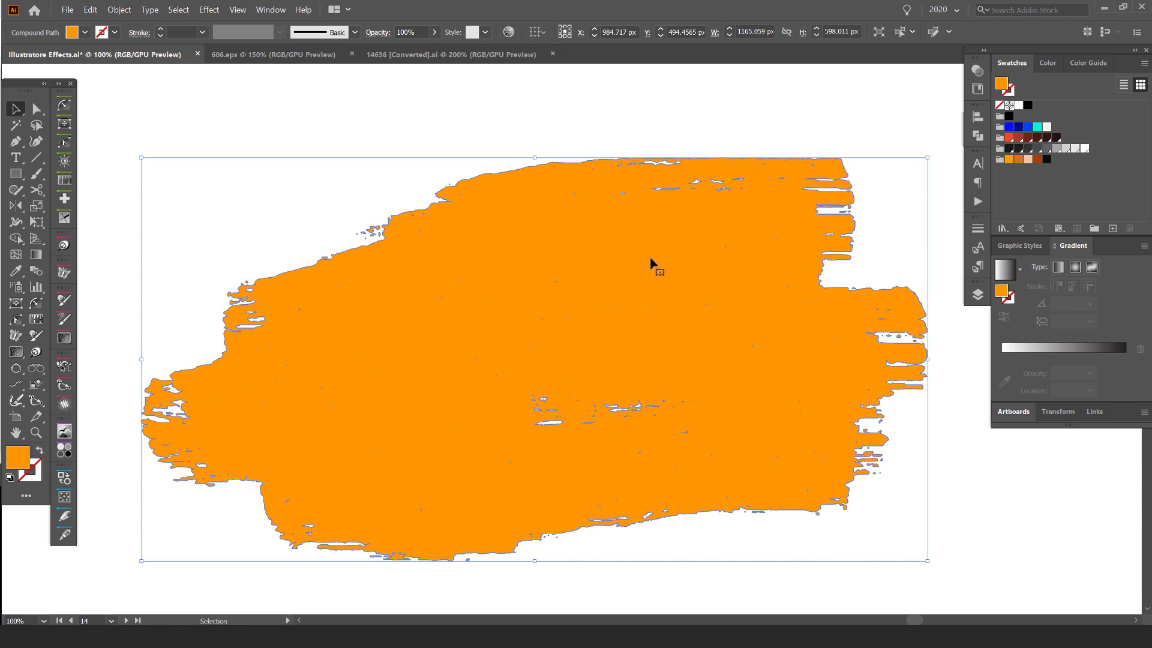
scroll(530, 278, "down", 2)
left_click(301, 524)
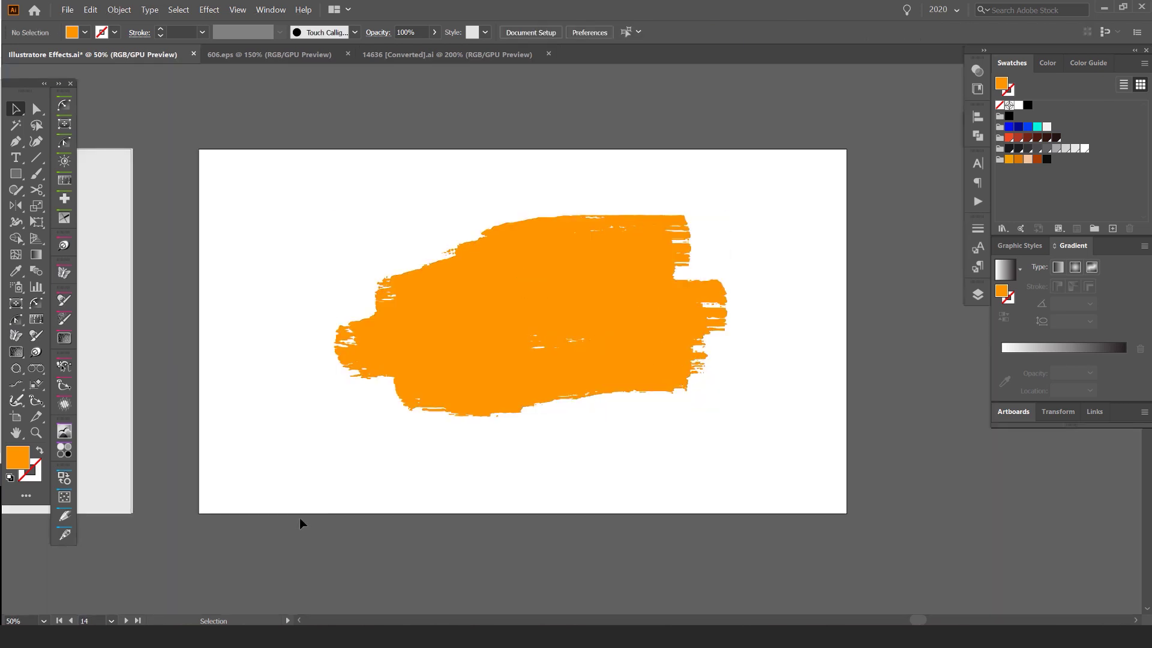
Switch to File Explorer and place the palm tree beach photo from the Desktop Wallpapers folder into the Illustrator document
key("alt+Tab")
left_click(810, 362)
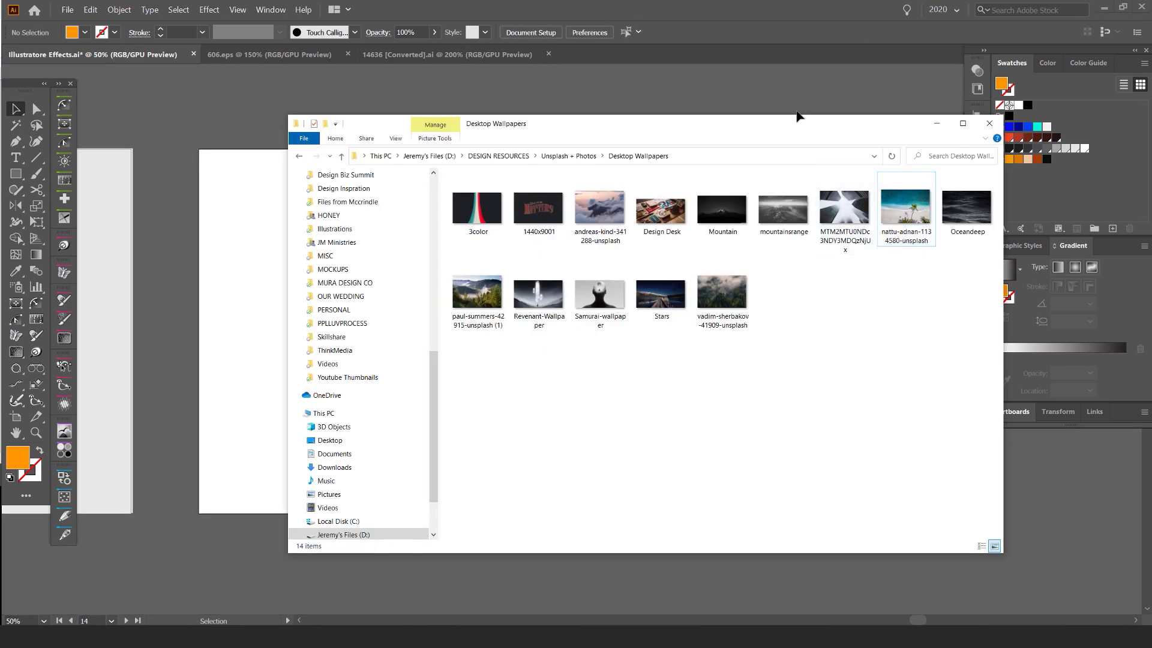
left_click_drag(808, 113, 918, 110)
left_click_drag(906, 204, 220, 340)
scroll(558, 380, "down", 2)
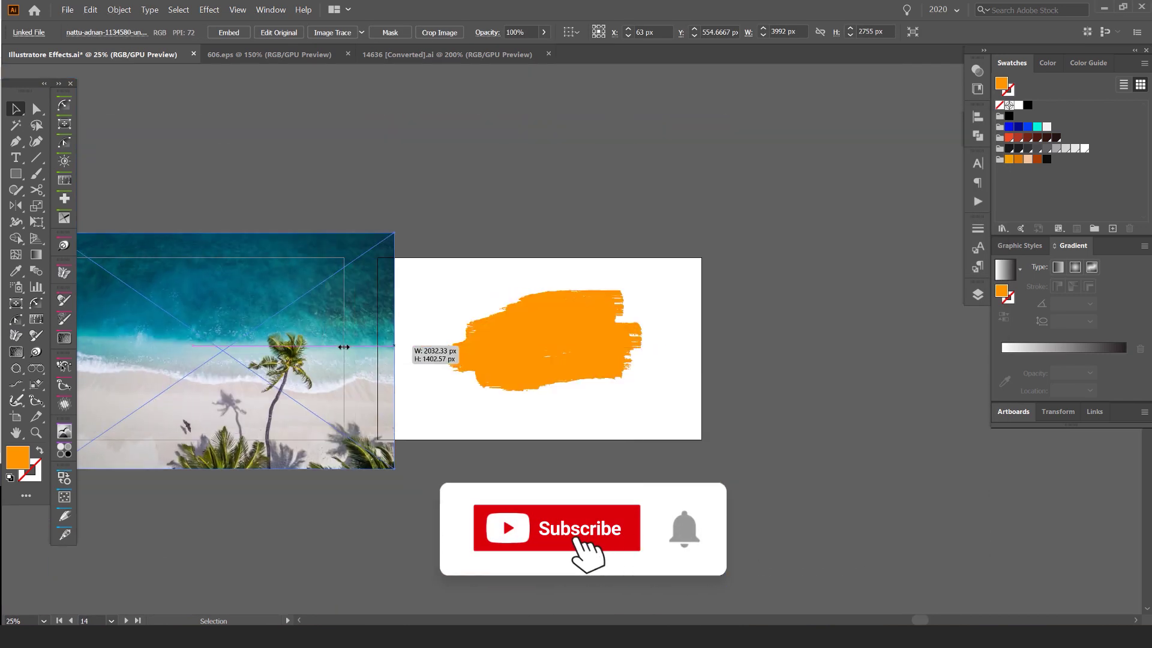
Scale the beach photo to about 1293 by 892 px and position it over the whole brush stroke
left_click_drag(398, 334, 270, 335)
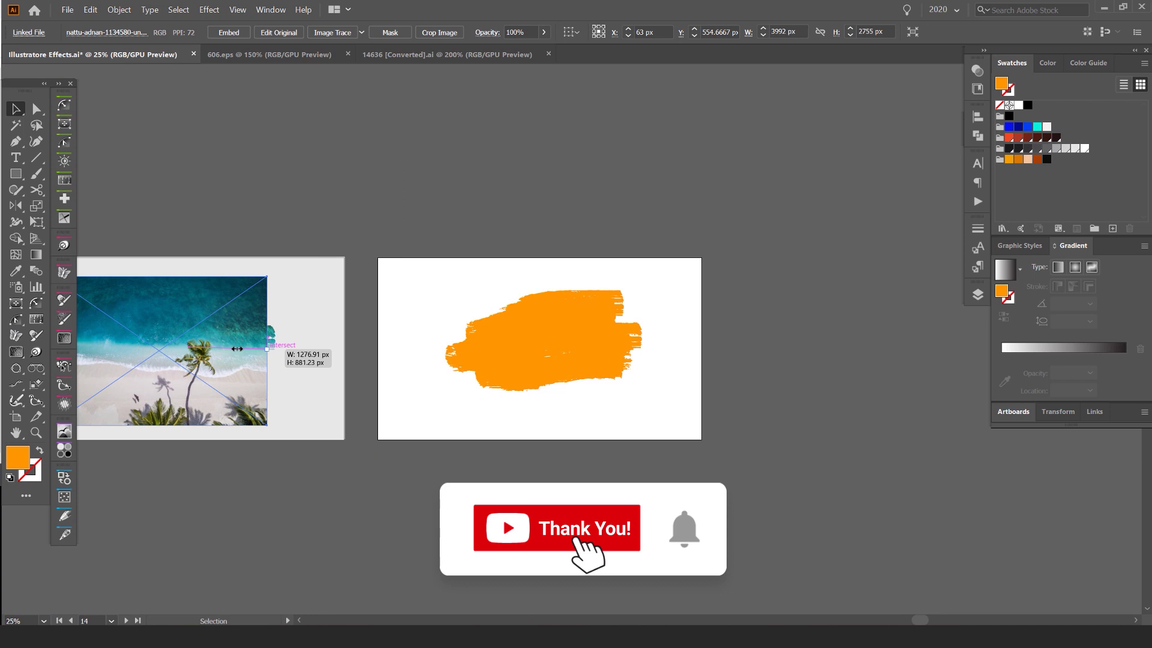
mouse_move(190, 345)
left_mouse_down()
mouse_move(574, 341)
mouse_move(528, 340)
left_mouse_up()
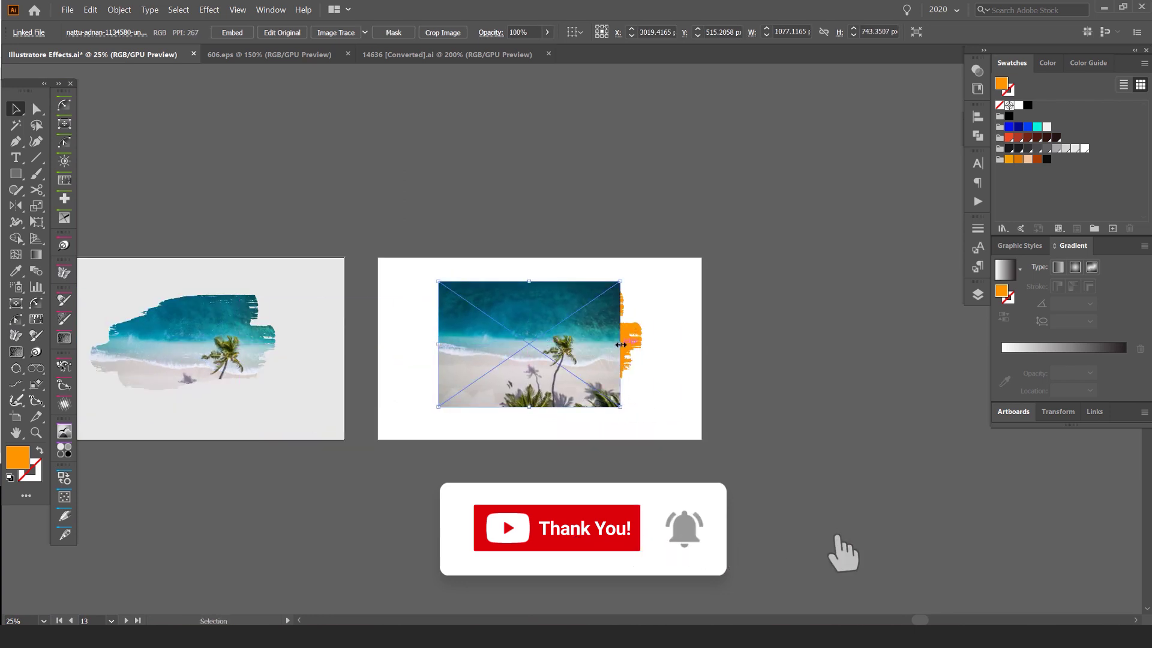
left_click_drag(617, 344, 659, 336)
Send the beach photo behind the brush stroke and shift the brush stroke slightly downward over the photo
scroll(586, 329, "up", 2)
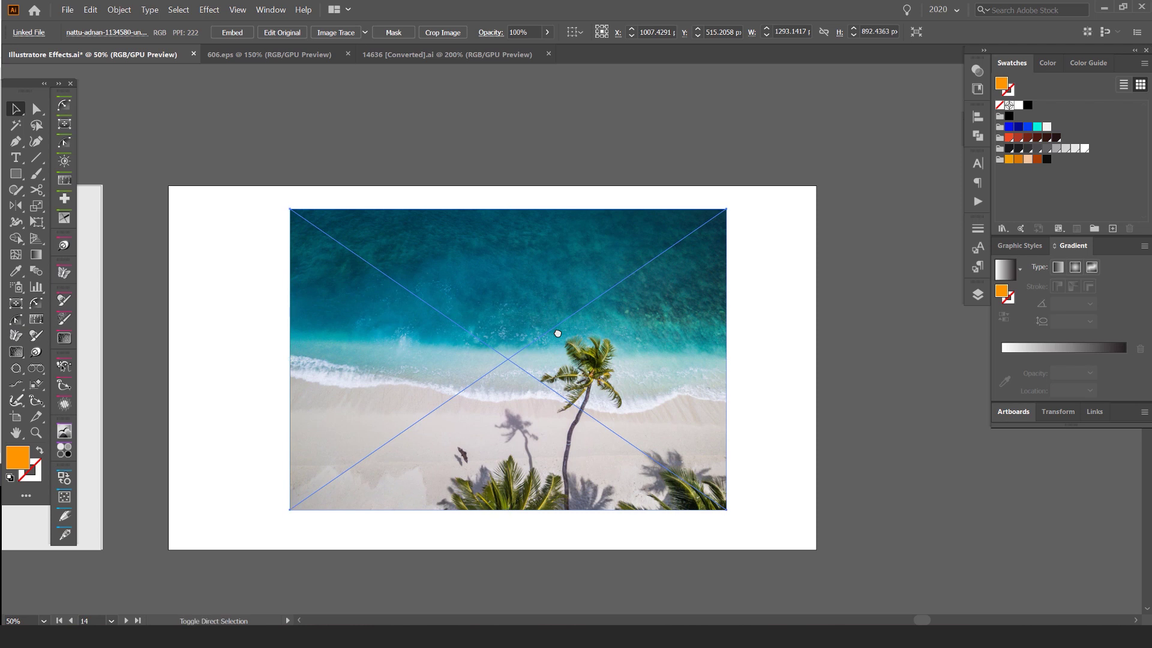
key("ctrl+shift+bracketleft")
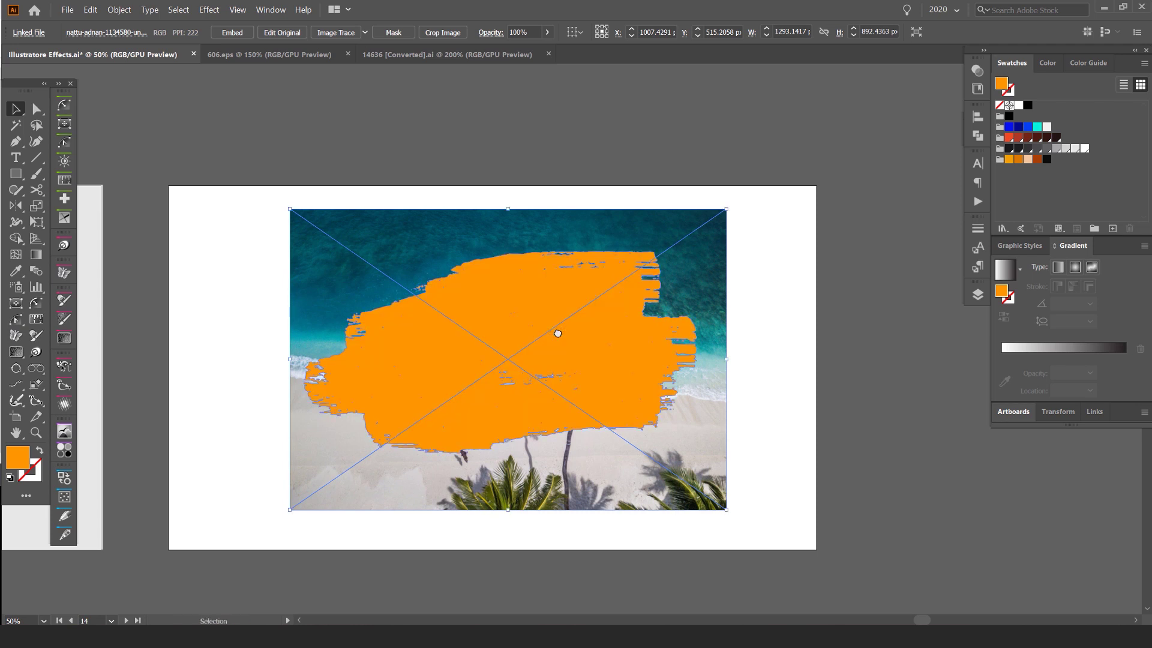
left_click(487, 322)
left_click_drag(493, 320, 493, 331)
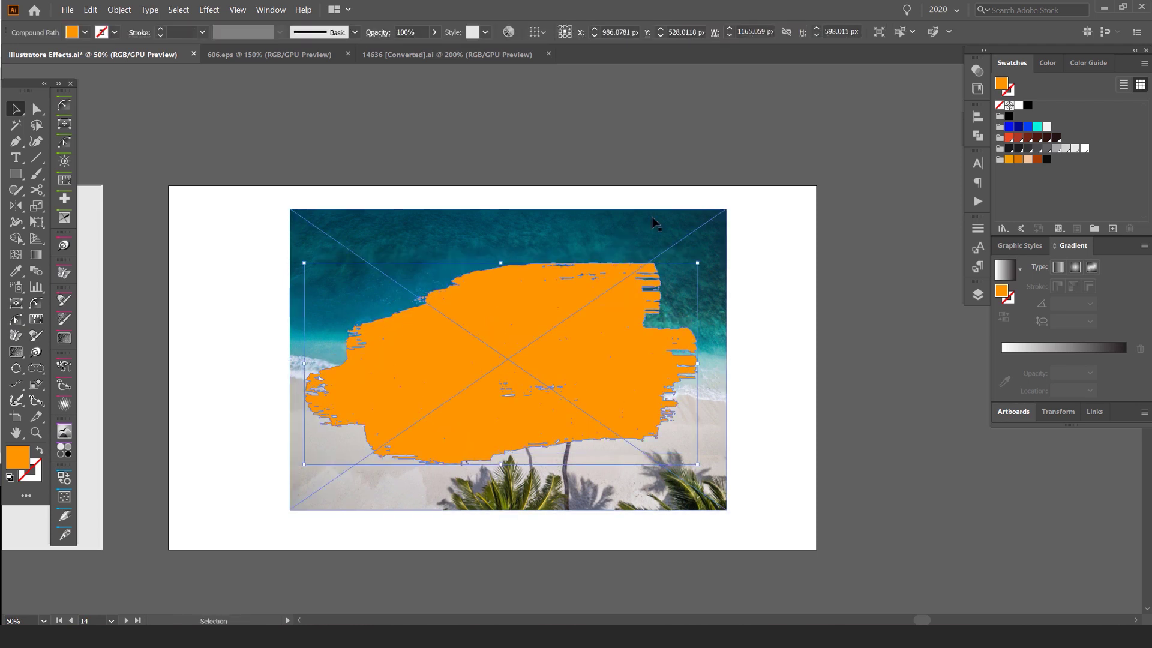
Select the brush stroke and photo together and make a clipping mask, accepting the complex-object warning
scroll(643, 218, "up", 1)
left_click(818, 321)
left_click_drag(853, 360, 886, 287)
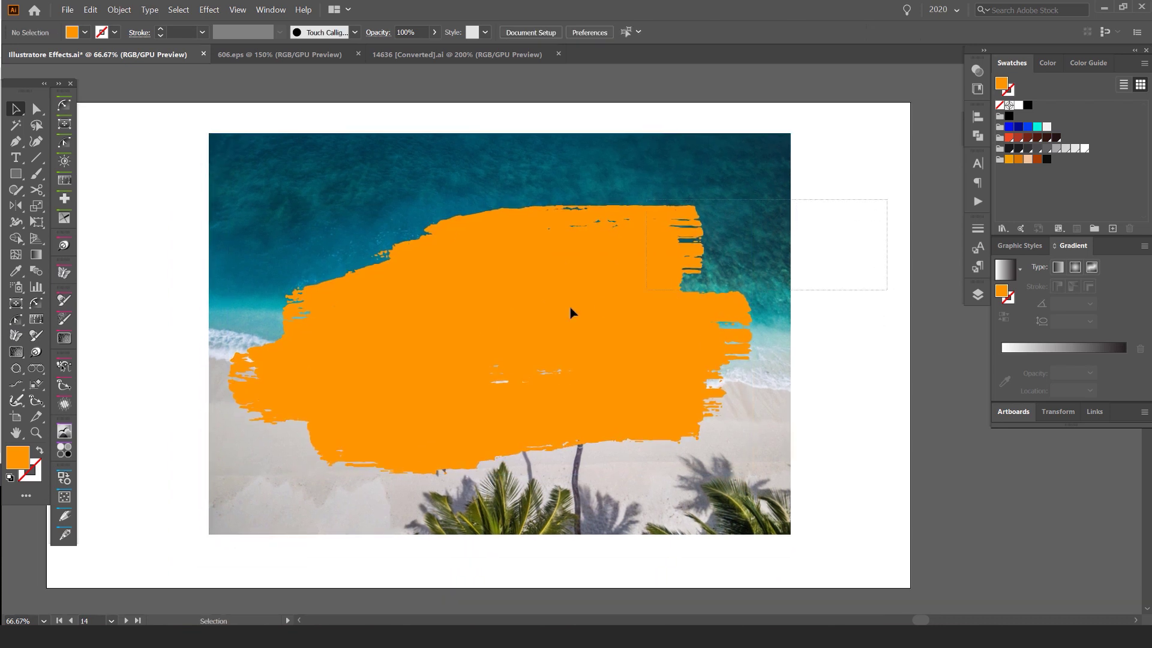
key("ctrl+a")
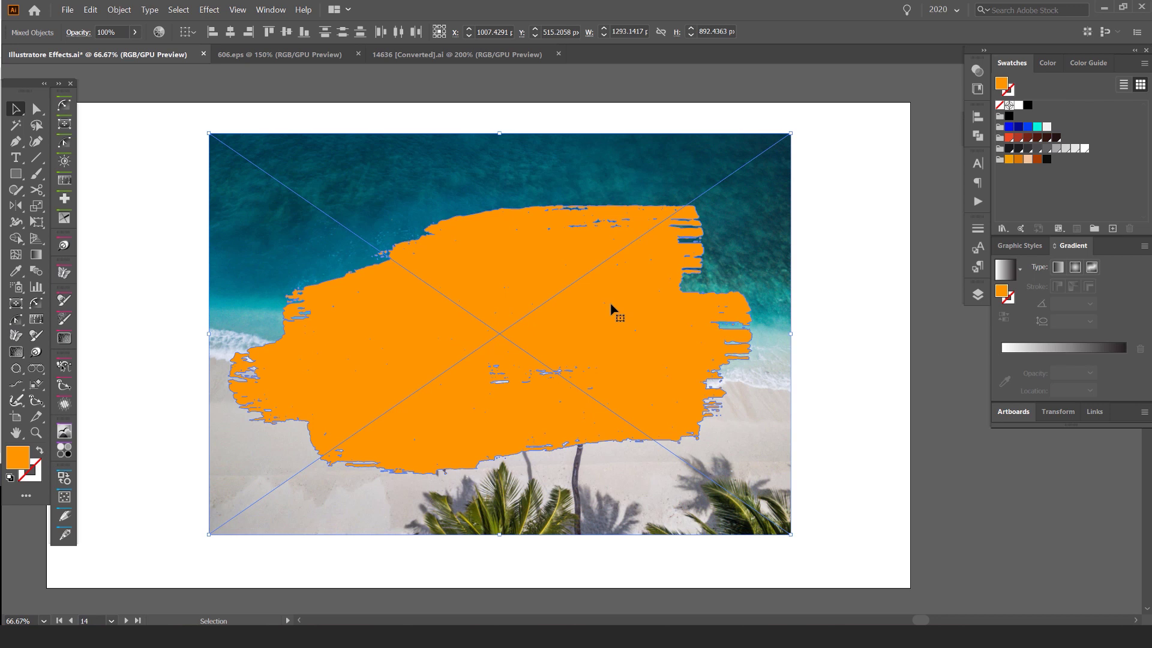
left_click(120, 10)
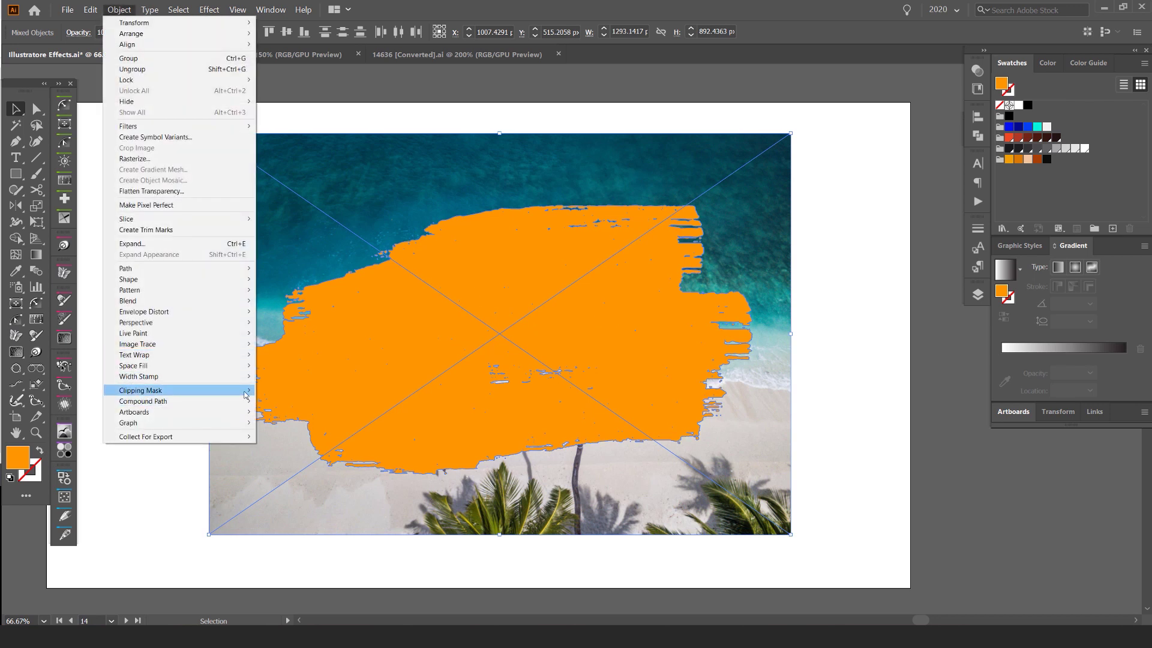
mouse_move(247, 391)
left_click(288, 393)
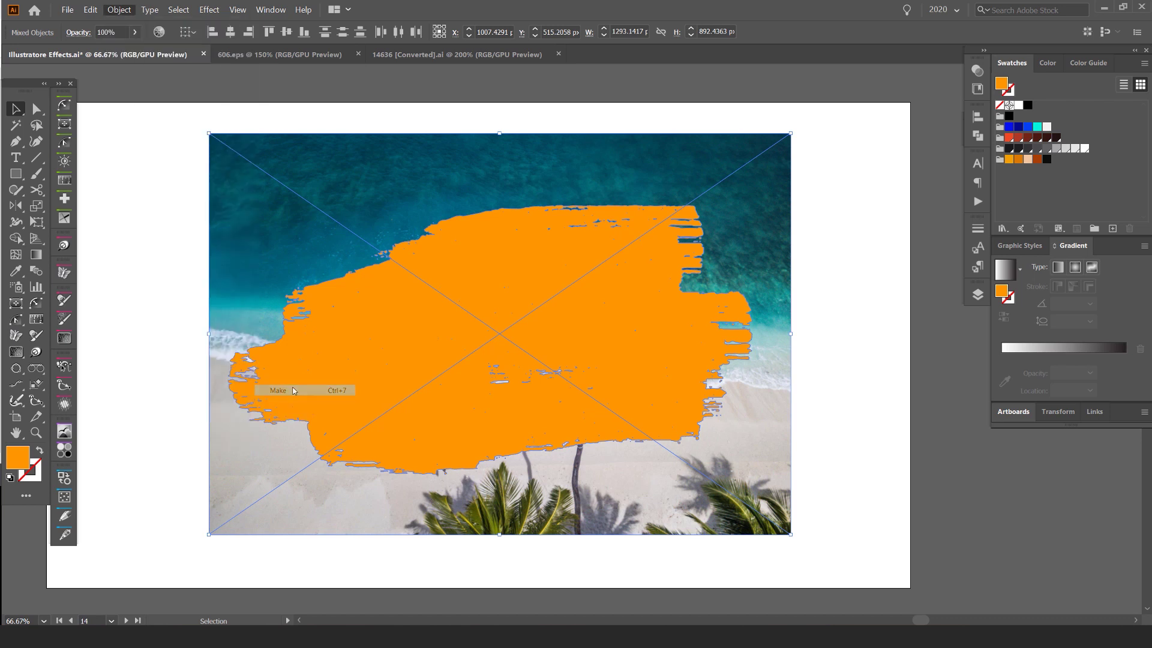
left_click_drag(592, 278, 585, 278)
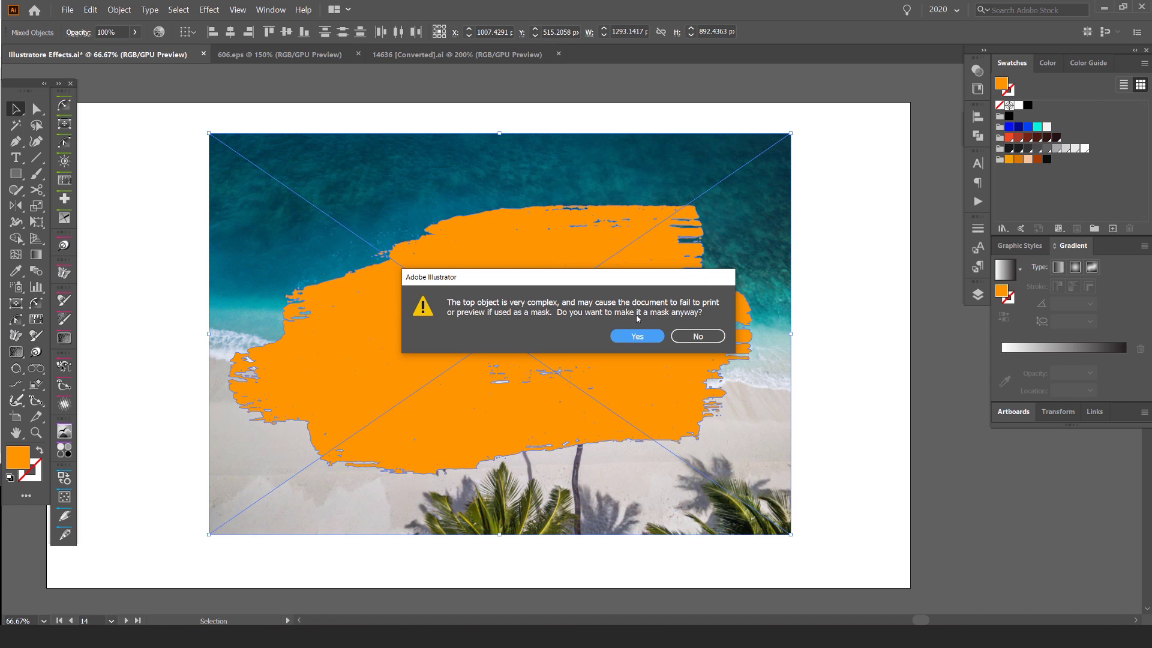
left_click(636, 336)
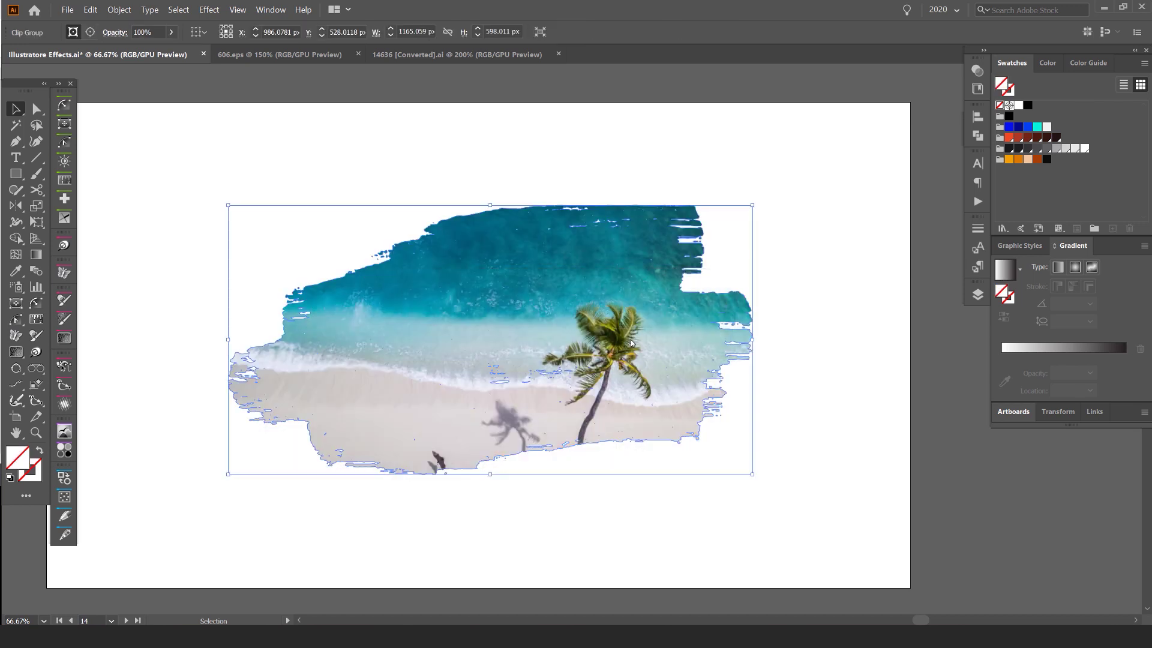
Examine the masked photo's rough brush edges up close along its left, upper and right sides
left_click(779, 247)
scroll(203, 244, "up", 2)
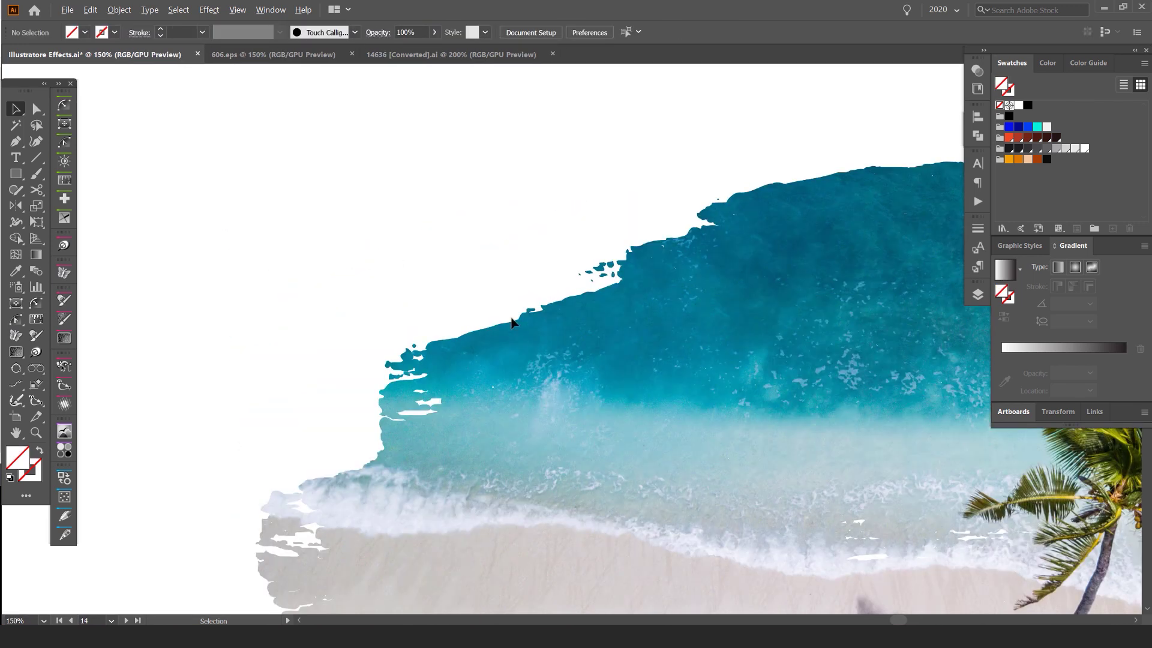
scroll(403, 382, "up", 5)
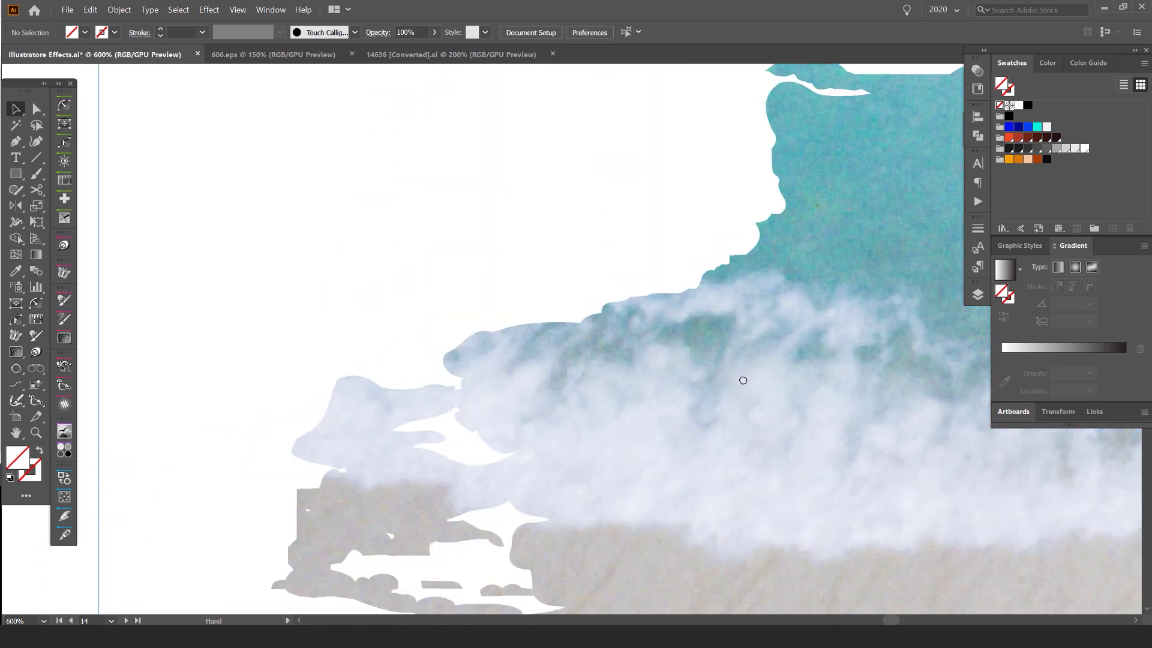
scroll(625, 362, "up", 3)
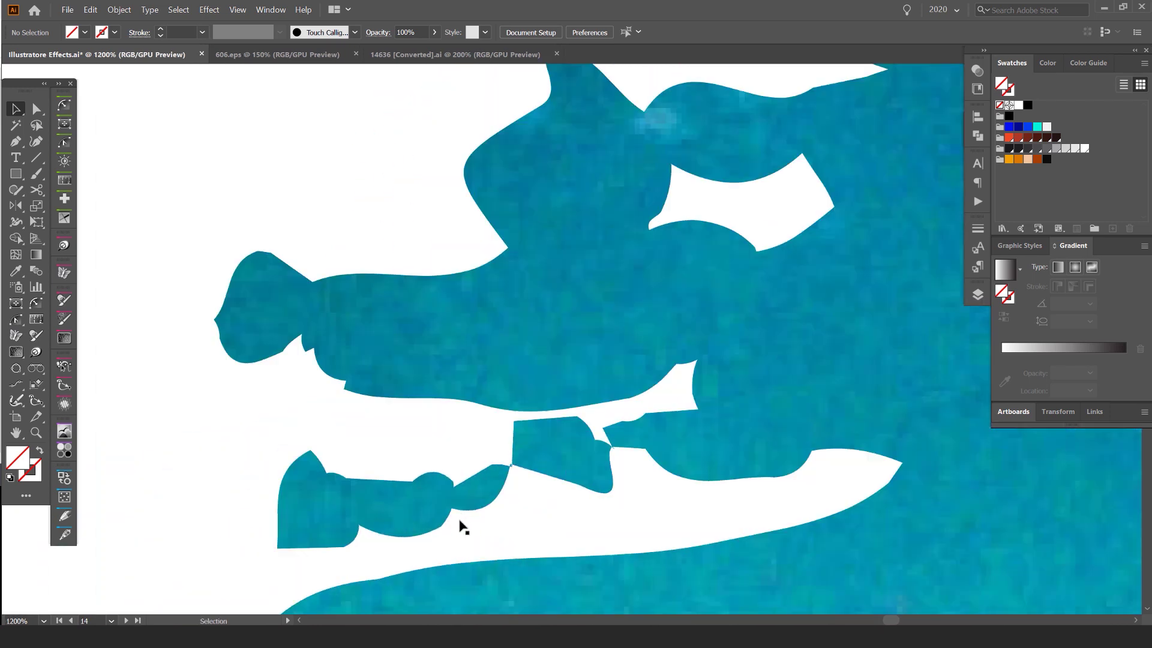
scroll(459, 519, "down", 5)
left_click_drag(620, 383, 396, 420)
scroll(443, 414, "up", 5)
scroll(532, 429, "down", 6)
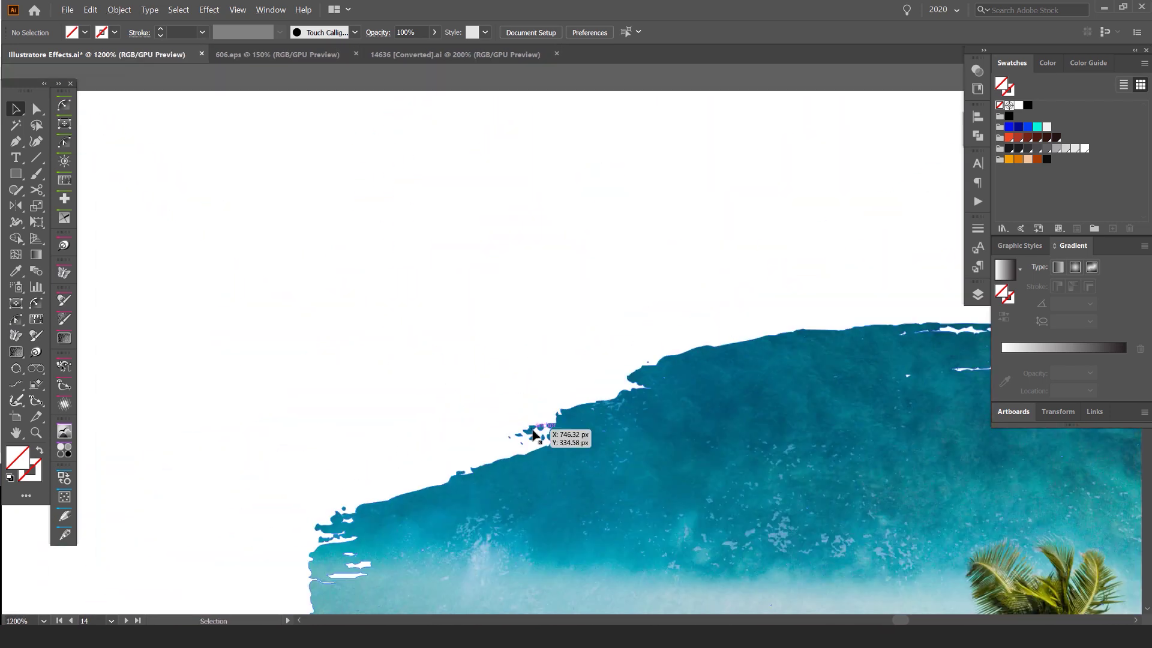
left_click_drag(797, 394, 396, 378)
left_click_drag(839, 385, 548, 295)
scroll(546, 300, "up", 4)
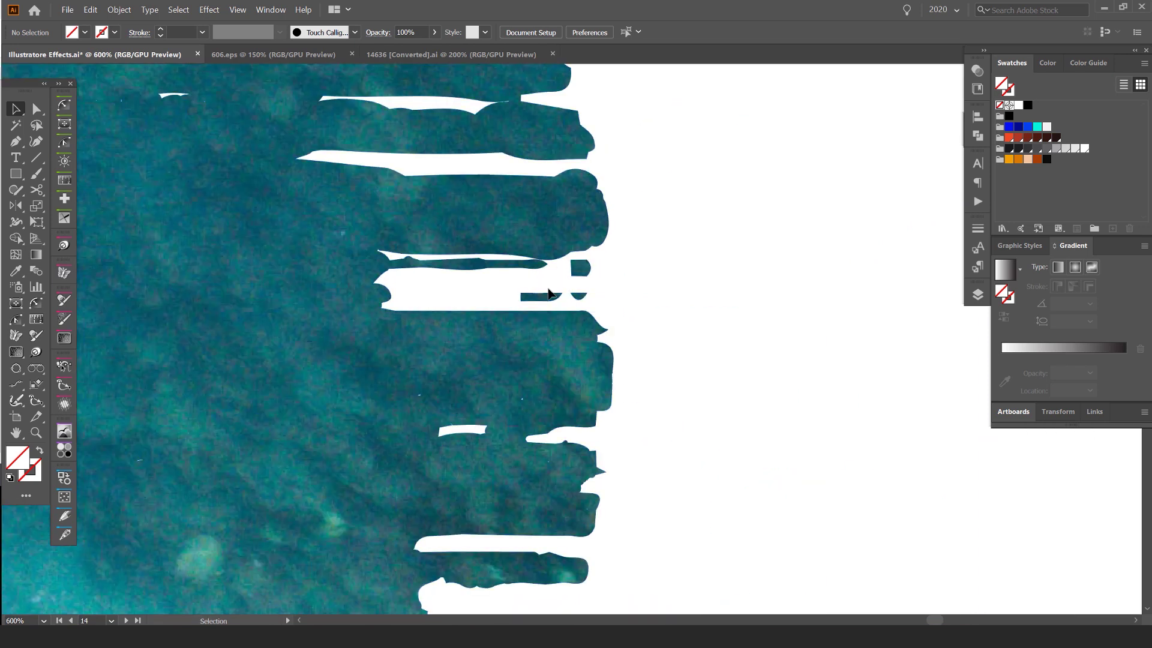
scroll(548, 294, "down", 9)
scroll(725, 270, "up", 1)
Shift the beach photo down and to the right inside the clipping mask using Direct Selection
key("a")
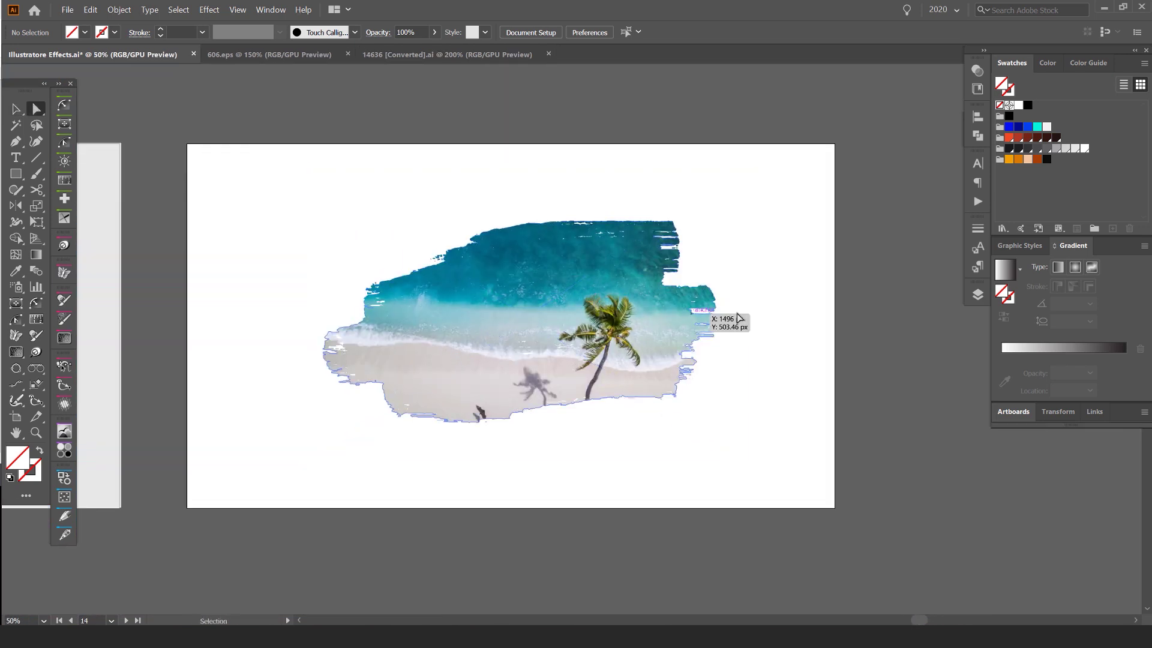
left_click(518, 297)
left_click_drag(519, 297, 564, 332)
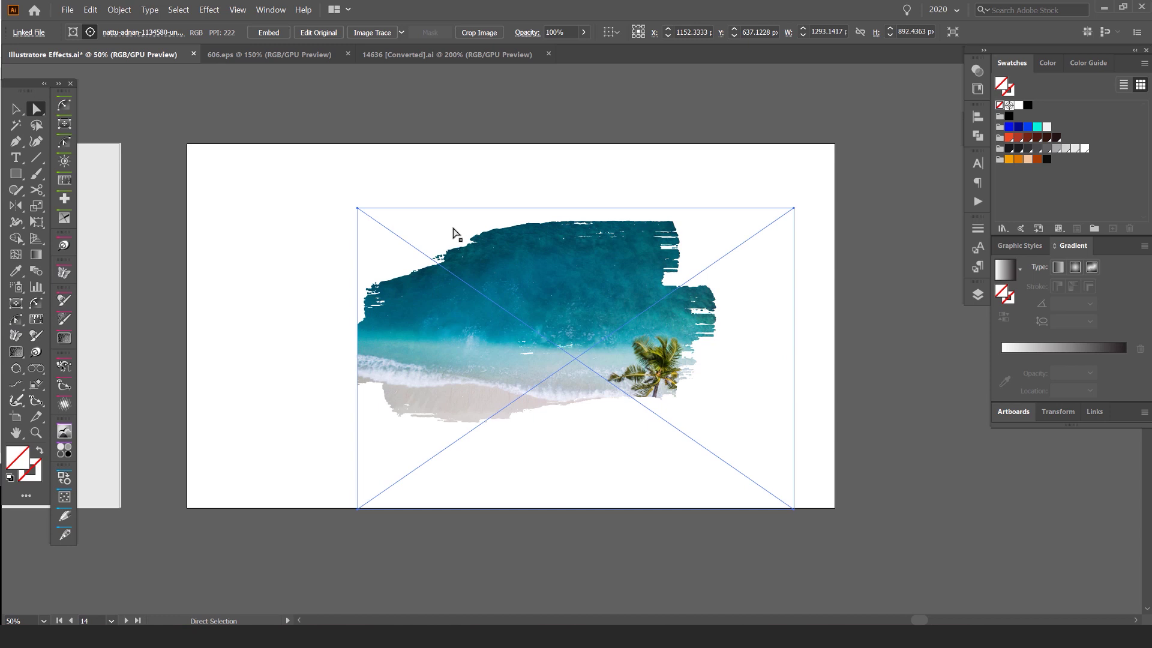
Enlarge the beach photo inside the clipping mask and reposition it so the palm tree shows in the brush stroke's lower right area
left_click(38, 109)
mouse_move(476, 317)
left_mouse_down()
mouse_move(442, 323)
mouse_move(435, 285)
mouse_move(486, 332)
mouse_move(398, 305)
left_mouse_up()
key("v")
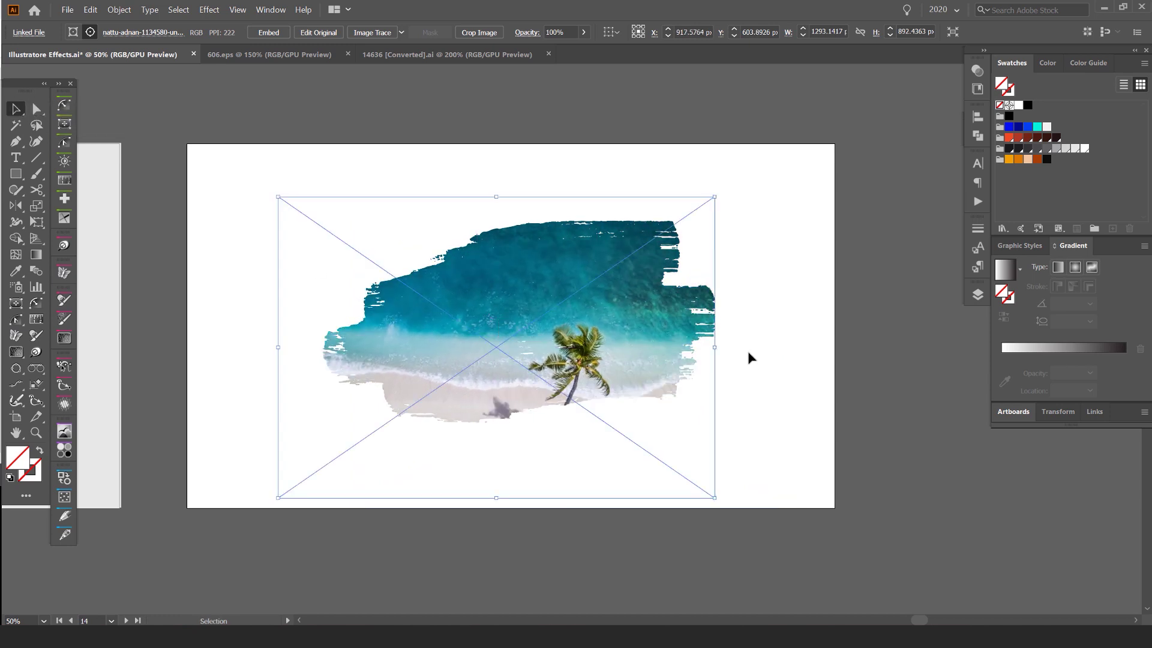
left_click_drag(714, 347, 896, 346)
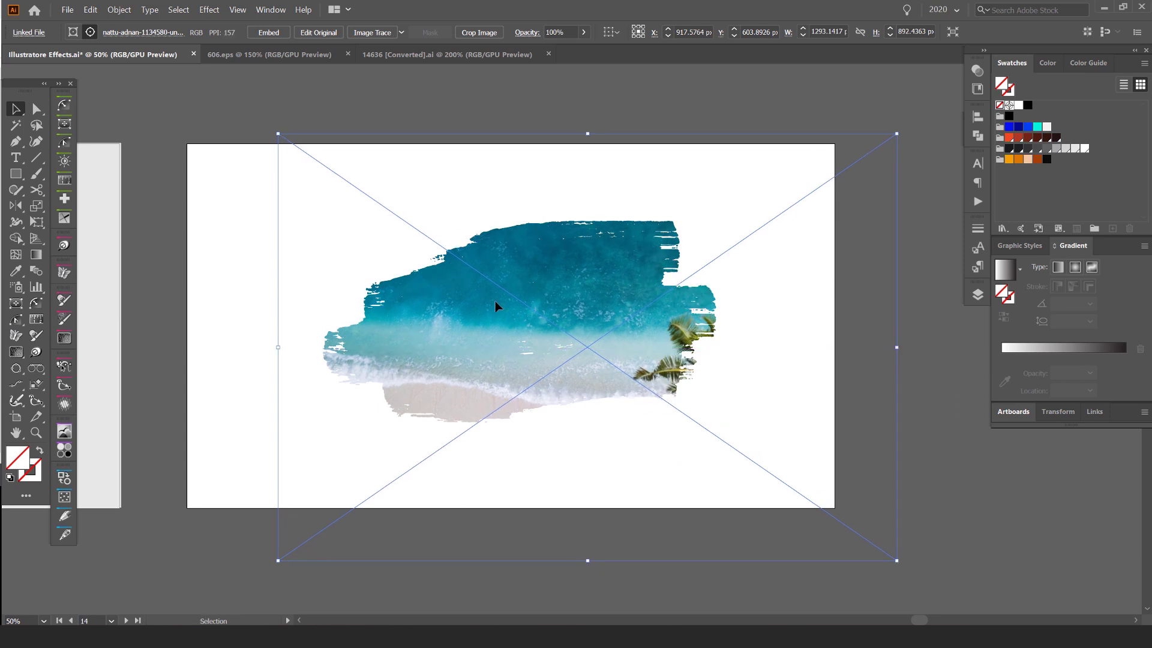
left_click_drag(494, 307, 573, 378)
left_click(754, 227)
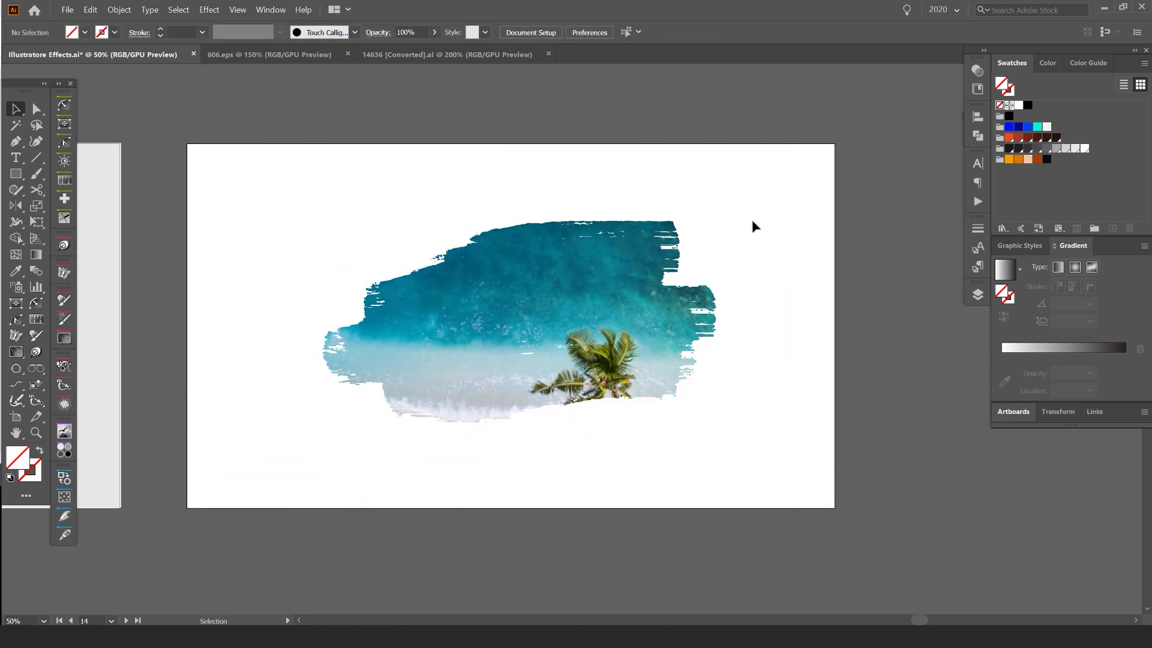
Resize the masked brush stroke to about 497 px wide, enlarge it to about 2115 px, and reduce it to about 1219 px wide
left_click(665, 231)
left_click_drag(716, 234, 488, 336)
scroll(488, 406, "down", 1)
left_click_drag(490, 388, 854, 309)
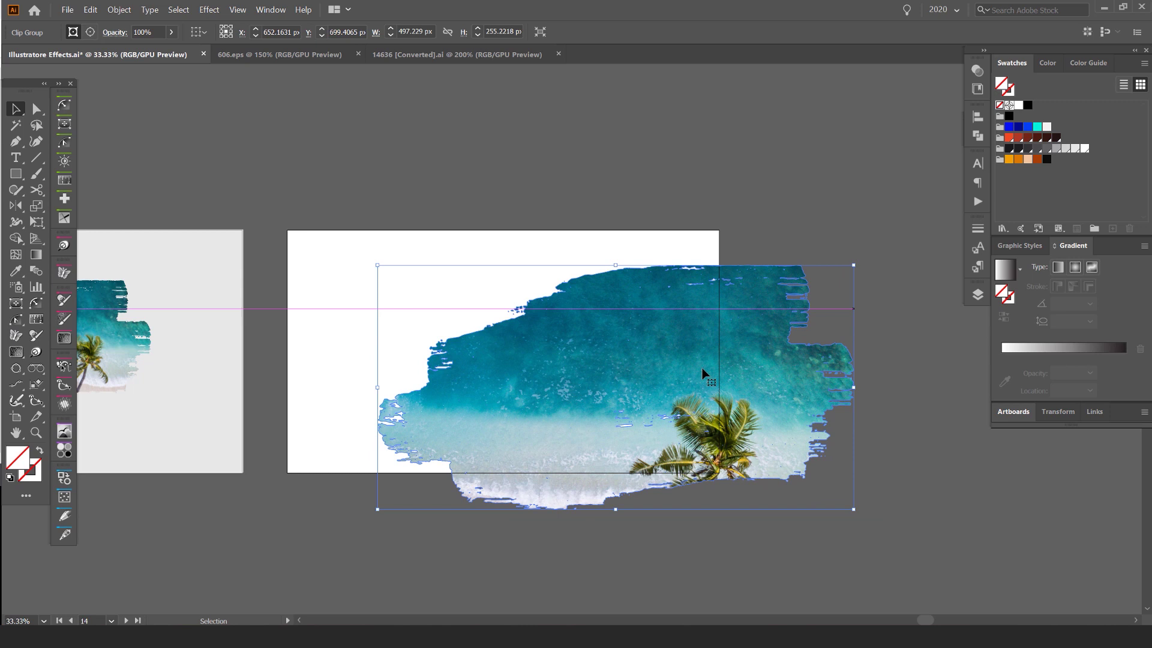
left_click_drag(702, 368, 590, 334)
left_click_drag(740, 351, 540, 378)
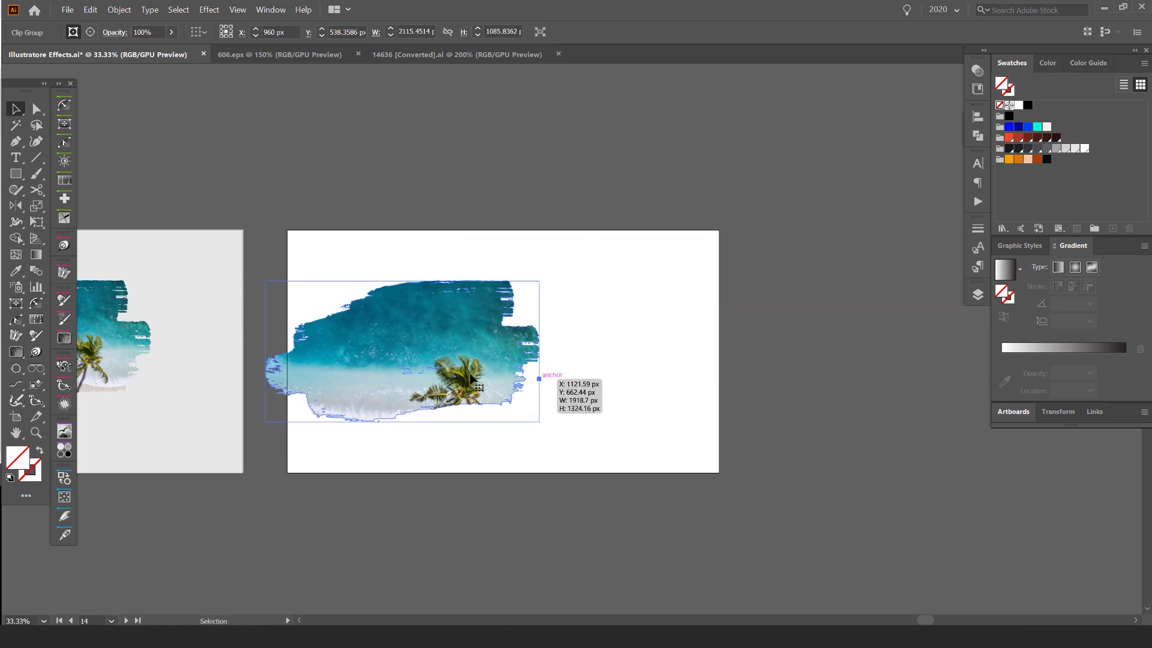
Move the resized masked brush stroke to the middle of the artboard and deselect it
left_click_drag(456, 374, 638, 382)
scroll(544, 370, "up", 2)
scroll(546, 375, "up", 1)
scroll(638, 382, "down", 1)
key("ctrl+z")
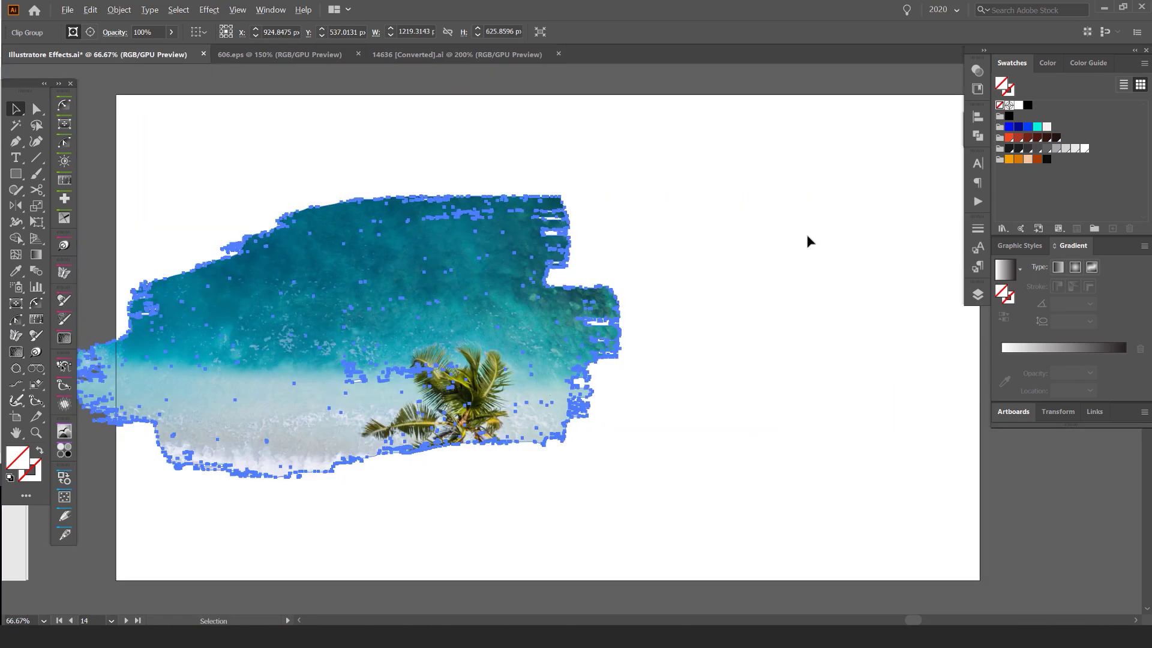
left_click(805, 233)
left_click_drag(417, 337, 614, 323)
left_click(821, 207)
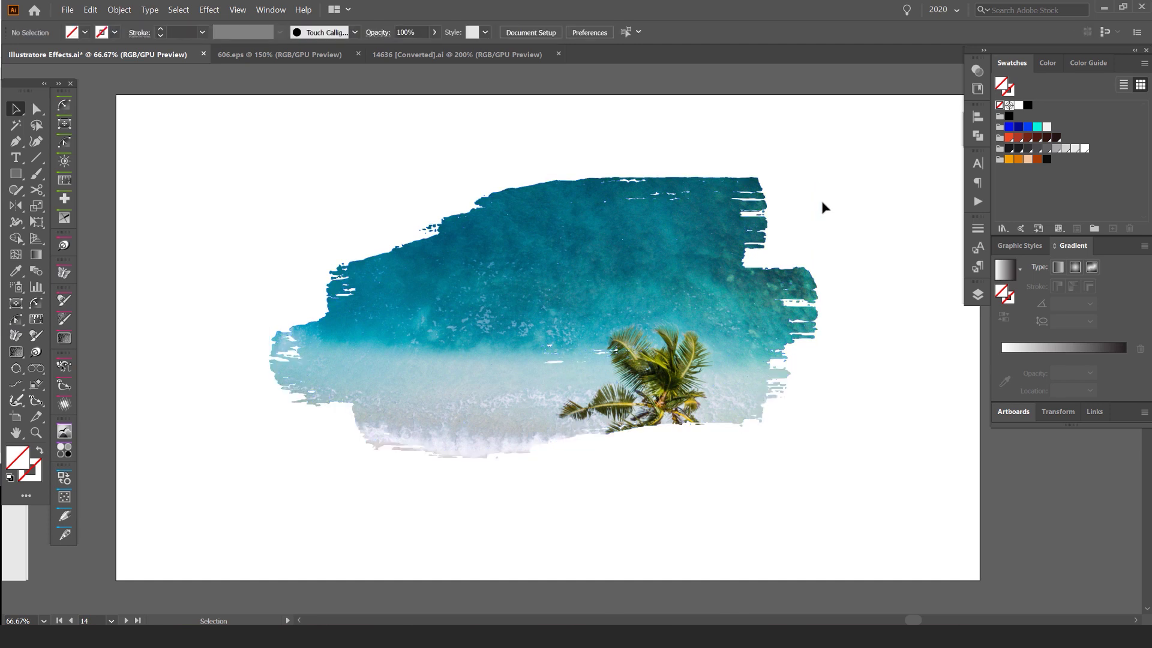